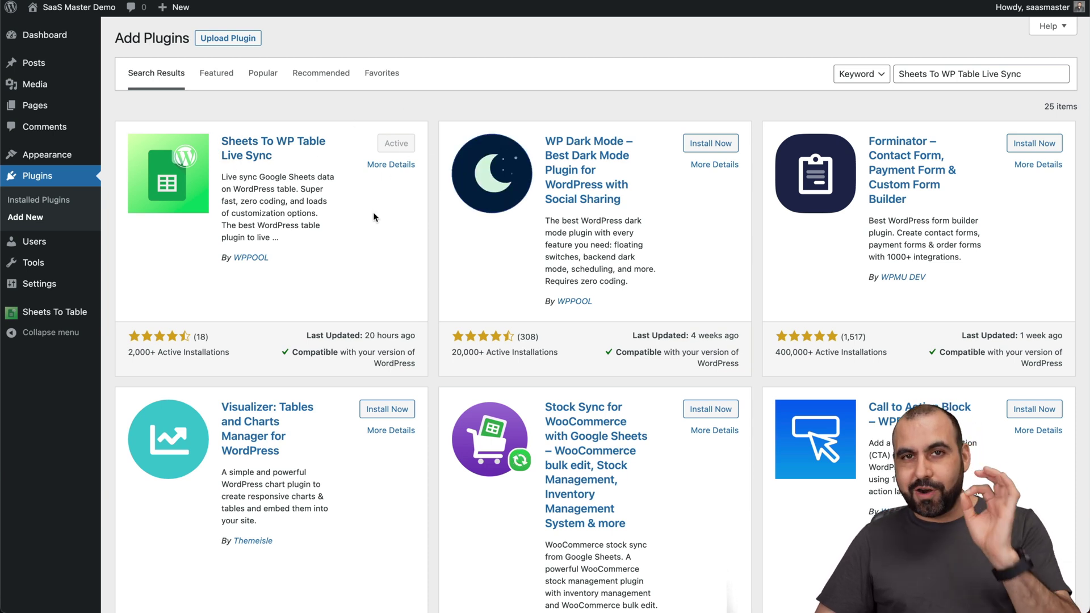
# - Open the Cloudways table's settings from the Sheets To Table dashboard and review its 14-entry preview
pyautogui.click(65, 319)
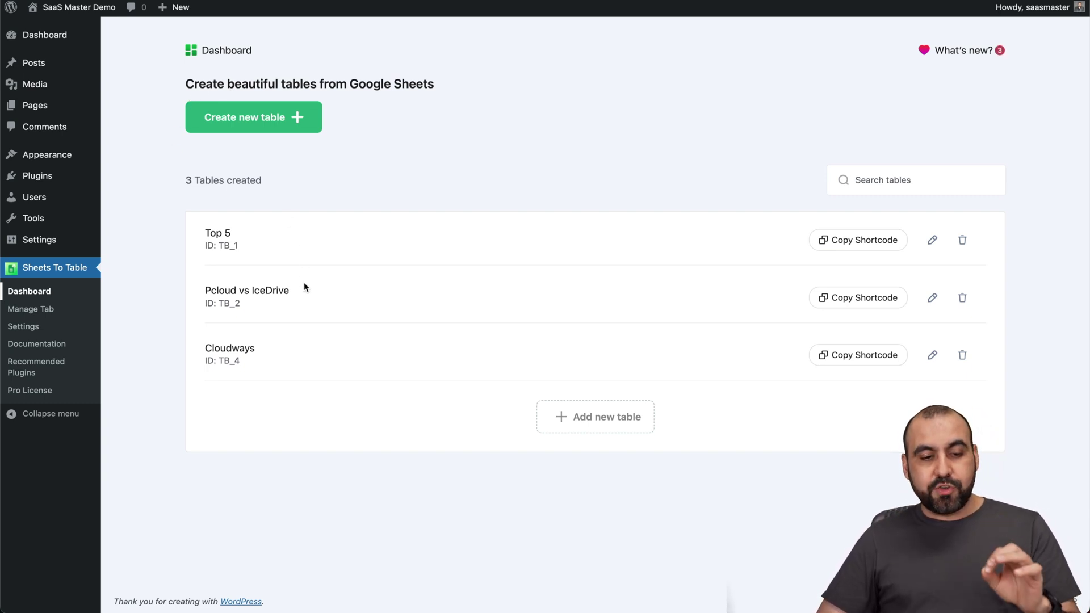
pyautogui.click(235, 352)
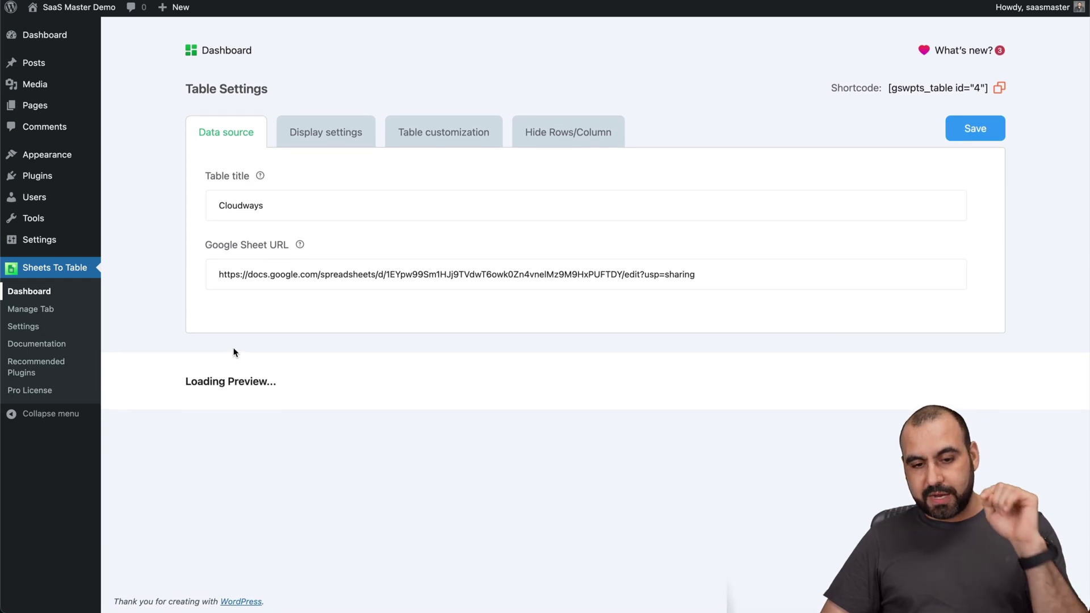
pyautogui.scroll(-5, 235, 353)
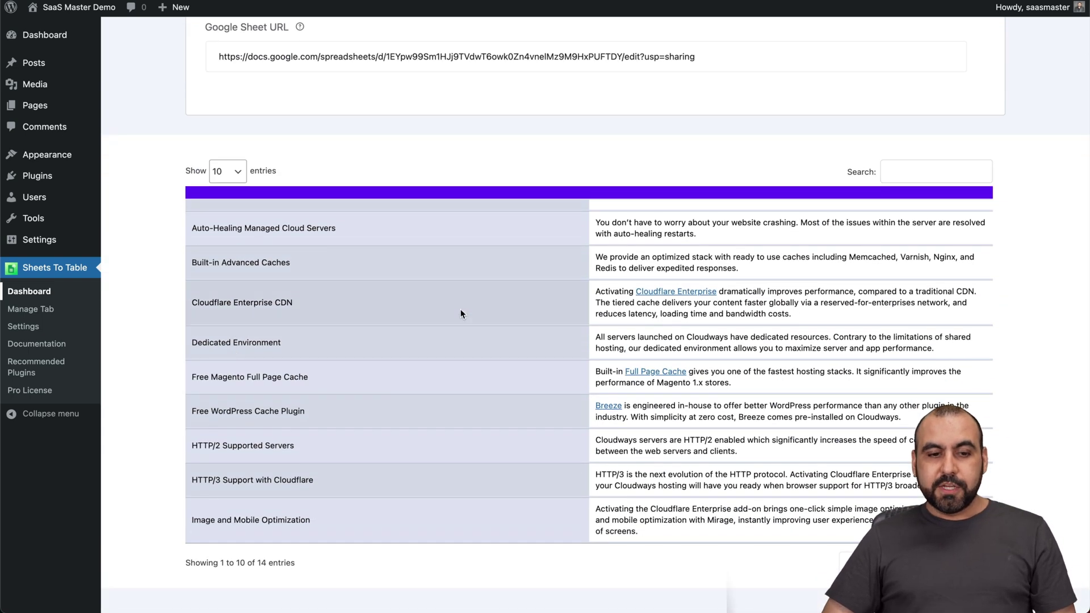
pyautogui.scroll(1, 461, 314)
pyautogui.scroll(2, 461, 314)
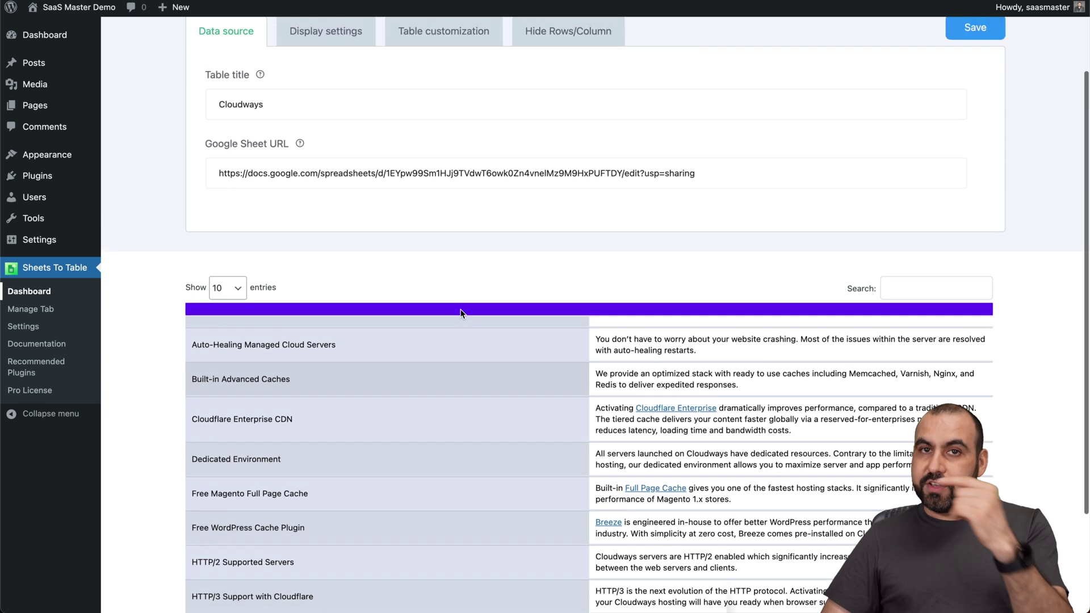
pyautogui.scroll(1, 461, 314)
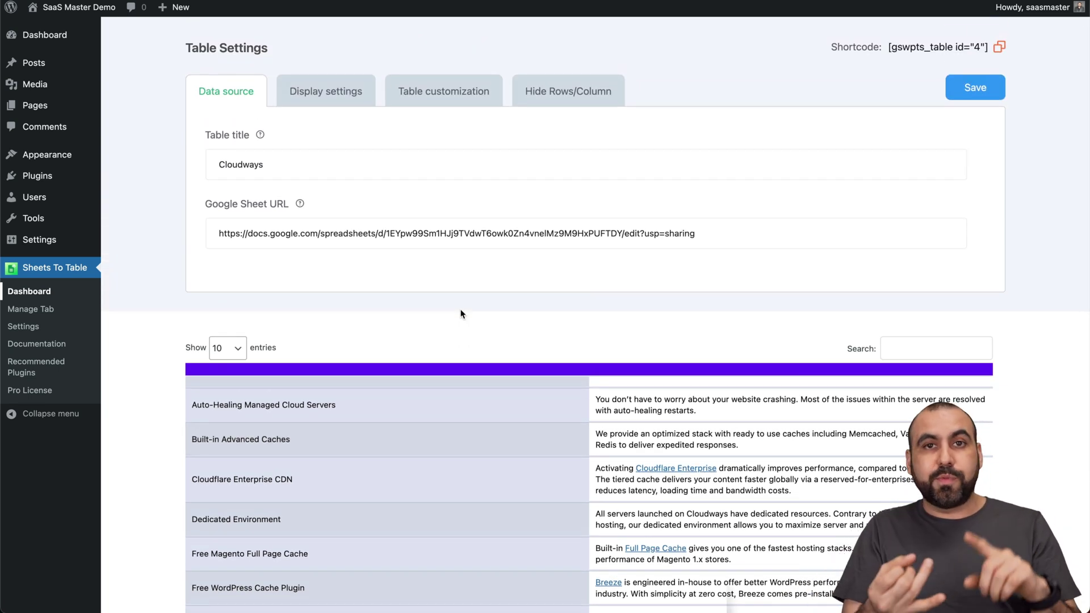
# - Preview the Default, Stripped, Dark, Taliwind, Colored Column and Hover Style themes on the table
pyautogui.click(442, 91)
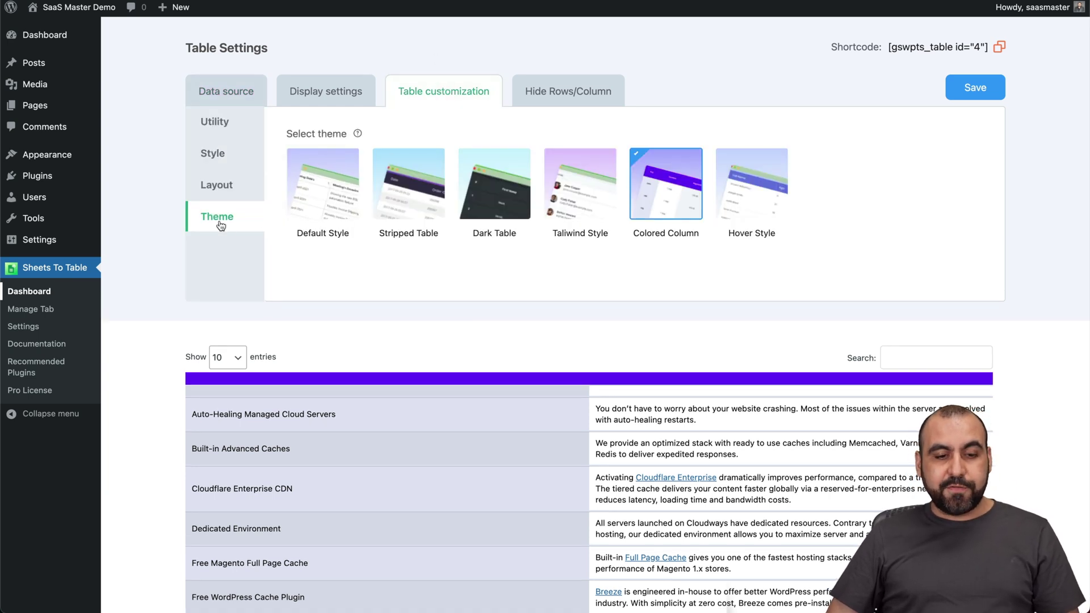
pyautogui.click(323, 188)
pyautogui.click(409, 187)
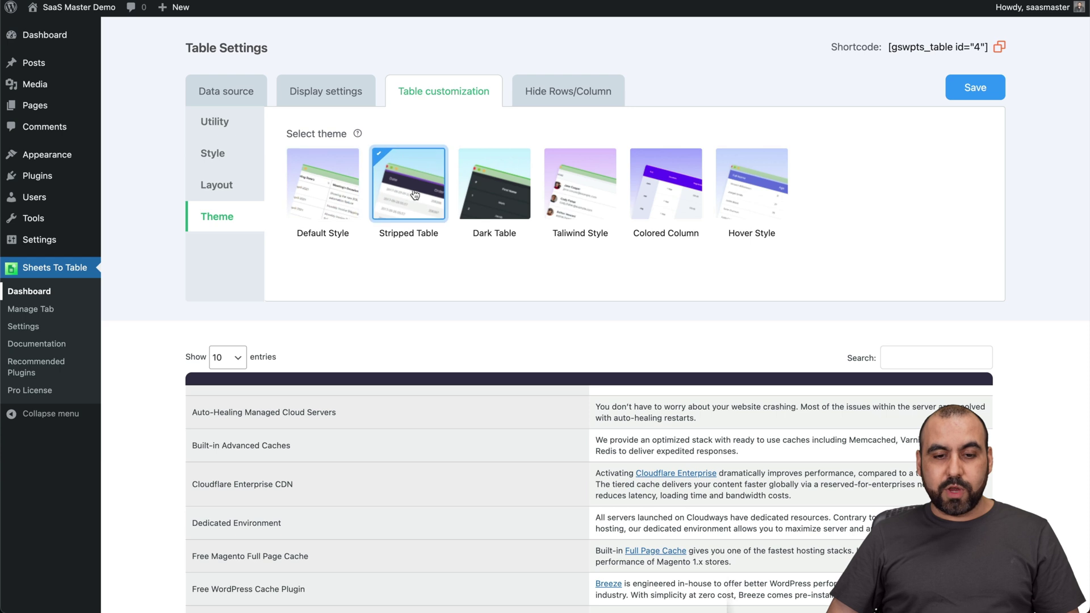
pyautogui.click(488, 193)
pyautogui.click(579, 190)
pyautogui.click(659, 196)
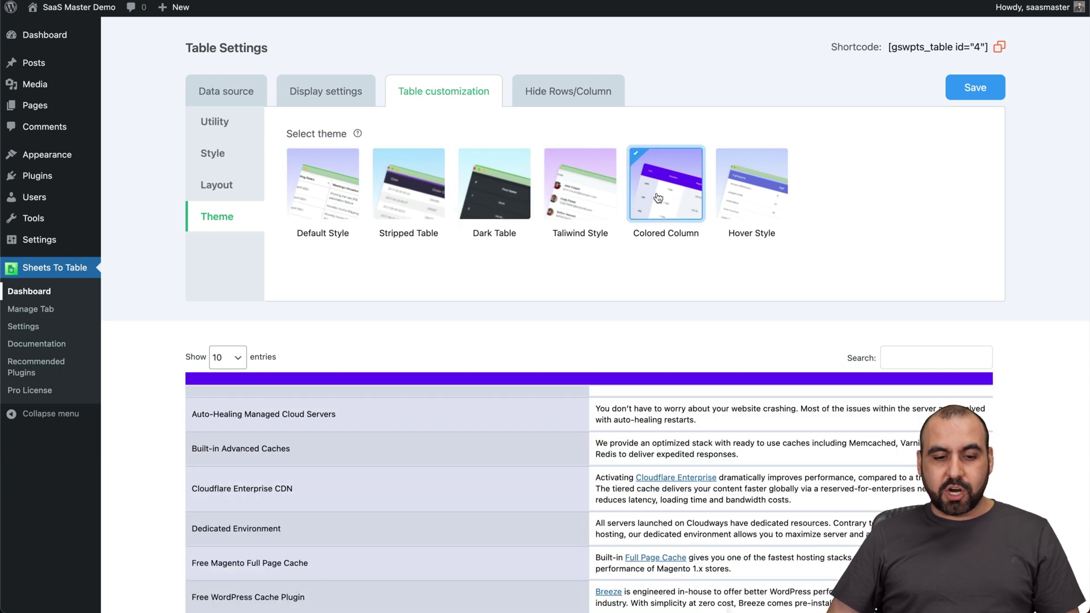
pyautogui.click(758, 196)
pyautogui.scroll(-3, 677, 346)
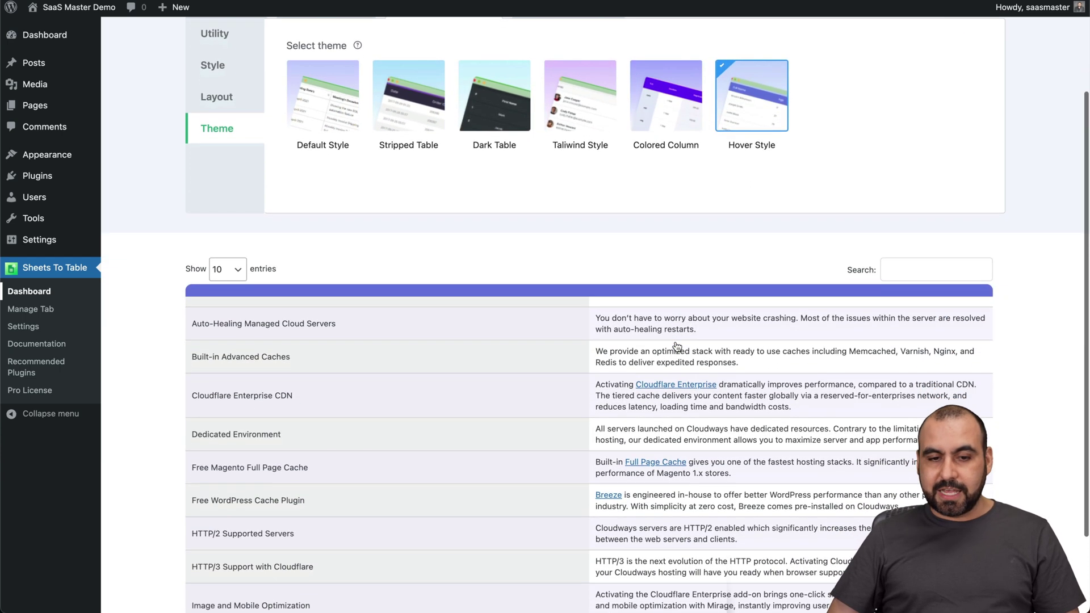
pyautogui.scroll(3, 677, 347)
# - View the Layout, Style and Utility options, then return to the dashboard and start a new table
pyautogui.click(228, 207)
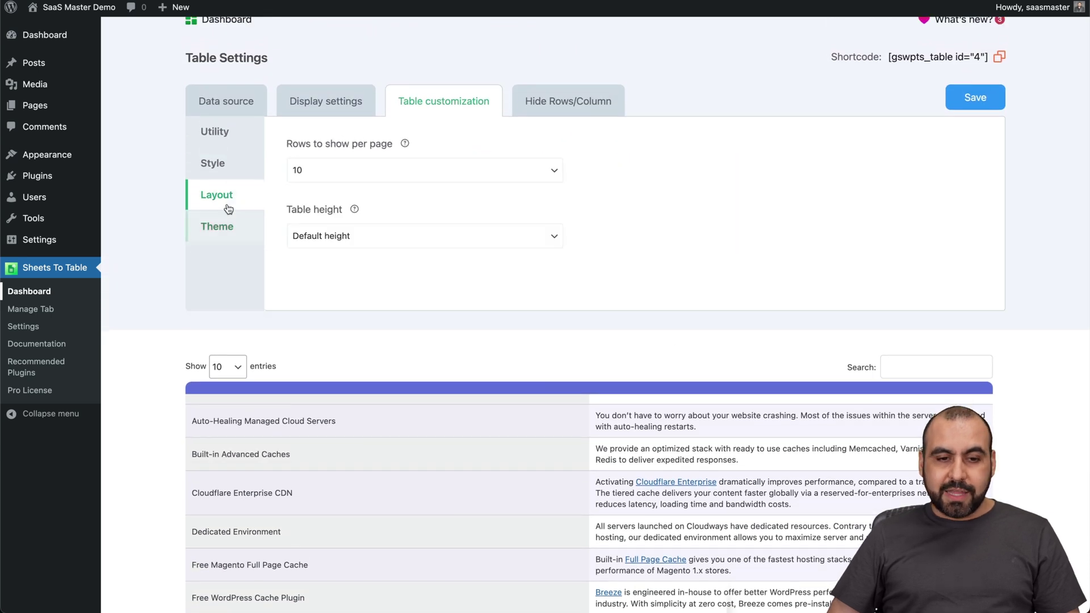
pyautogui.click(227, 164)
pyautogui.click(236, 133)
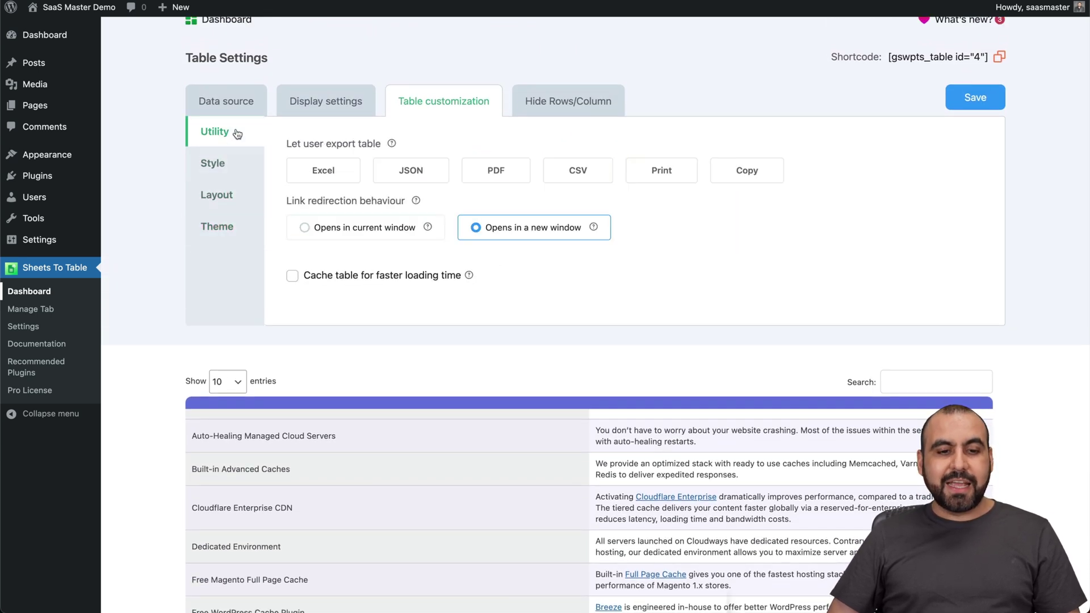
pyautogui.click(41, 296)
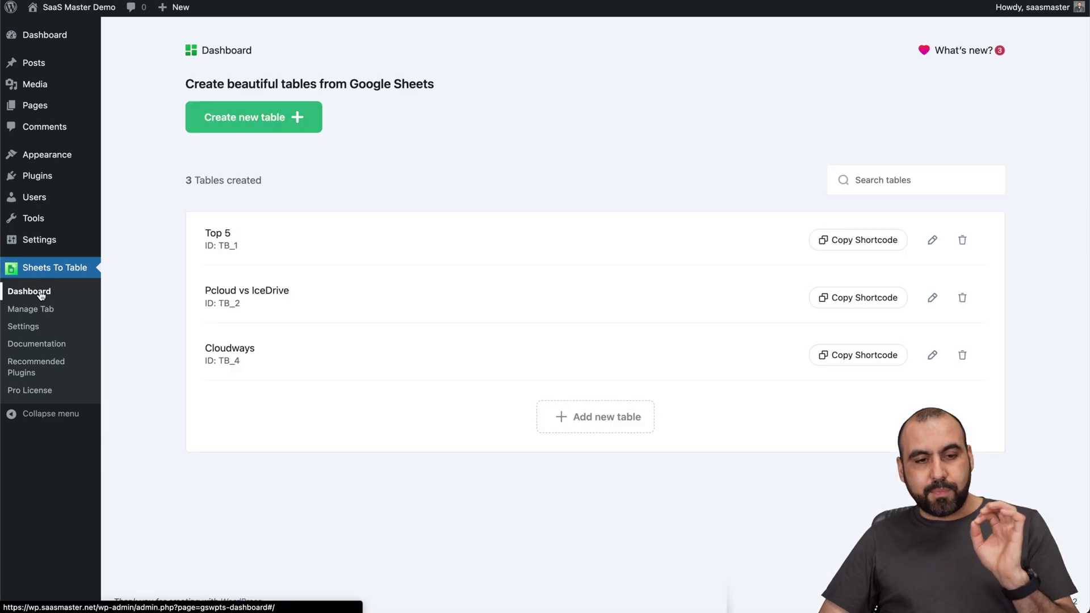
pyautogui.click(249, 113)
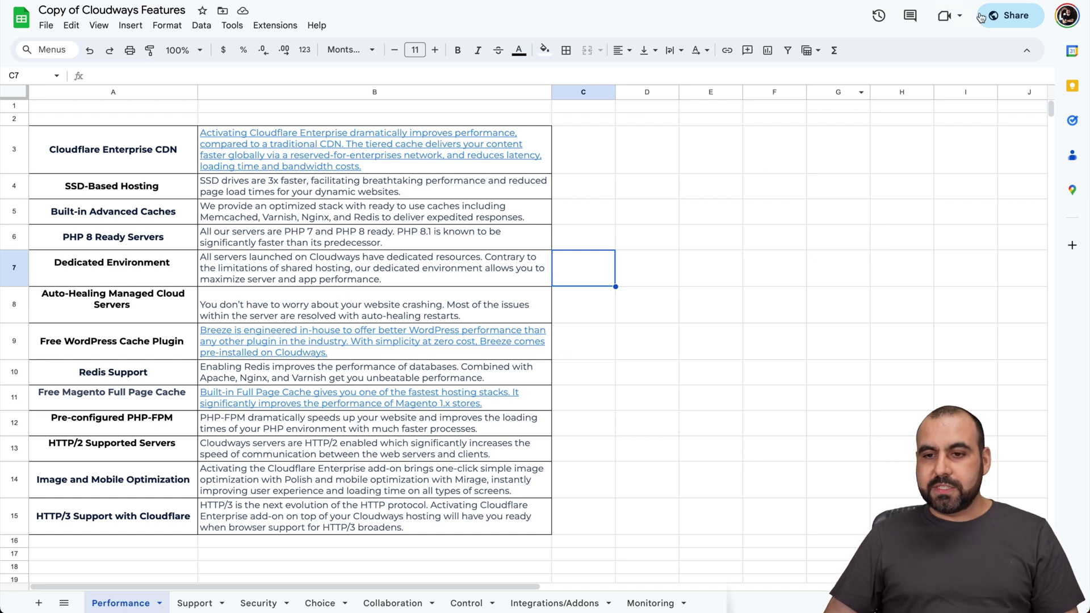
# - Make Copy of Cloudways Features viewable by anyone with the link and copy that link
pyautogui.click(1004, 16)
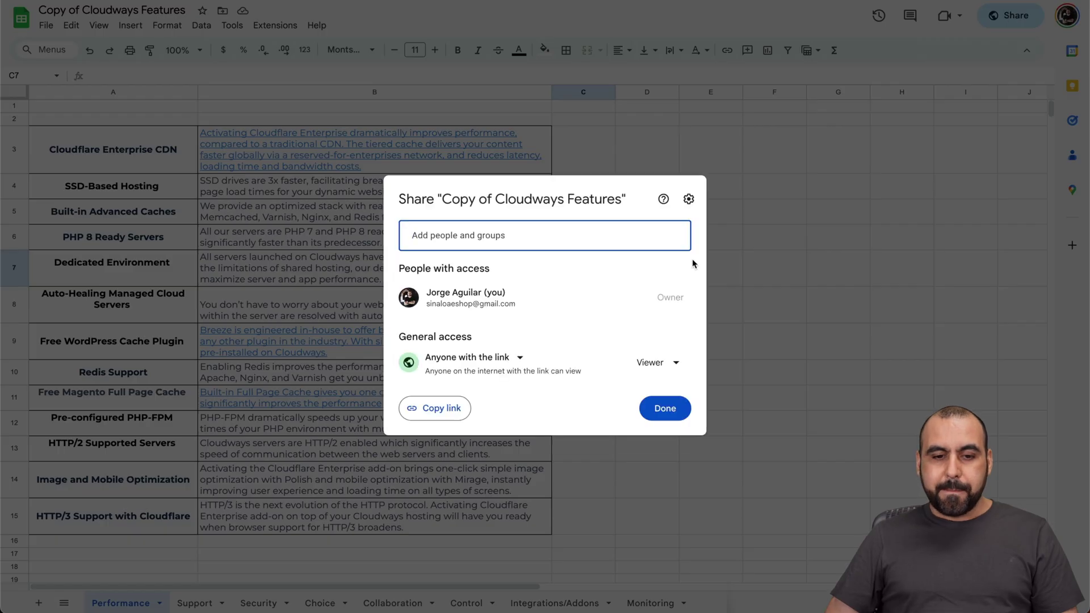
pyautogui.click(452, 360)
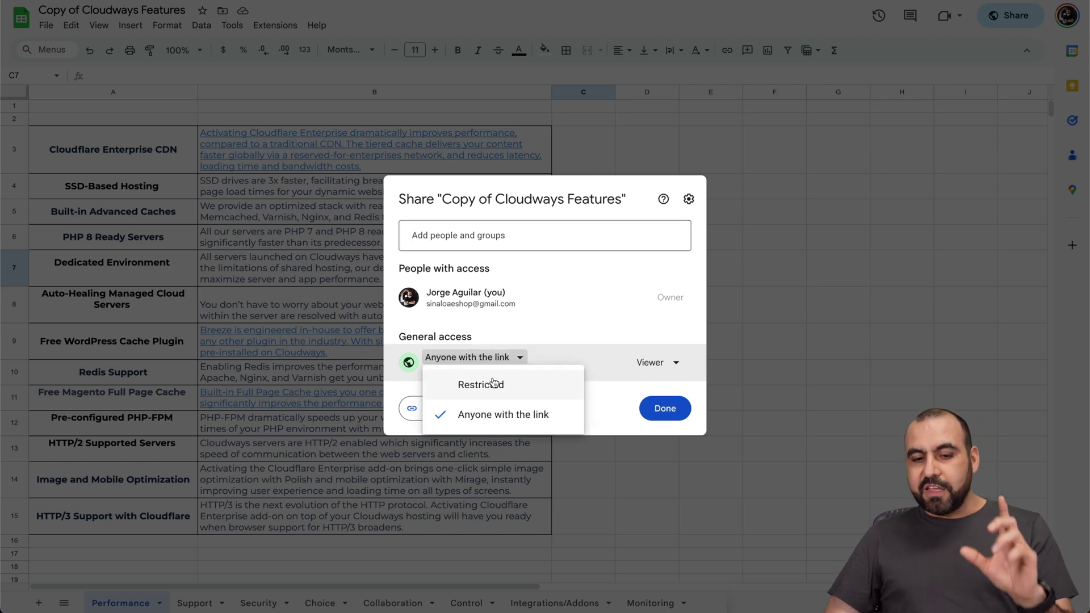
pyautogui.click(518, 414)
pyautogui.click(453, 416)
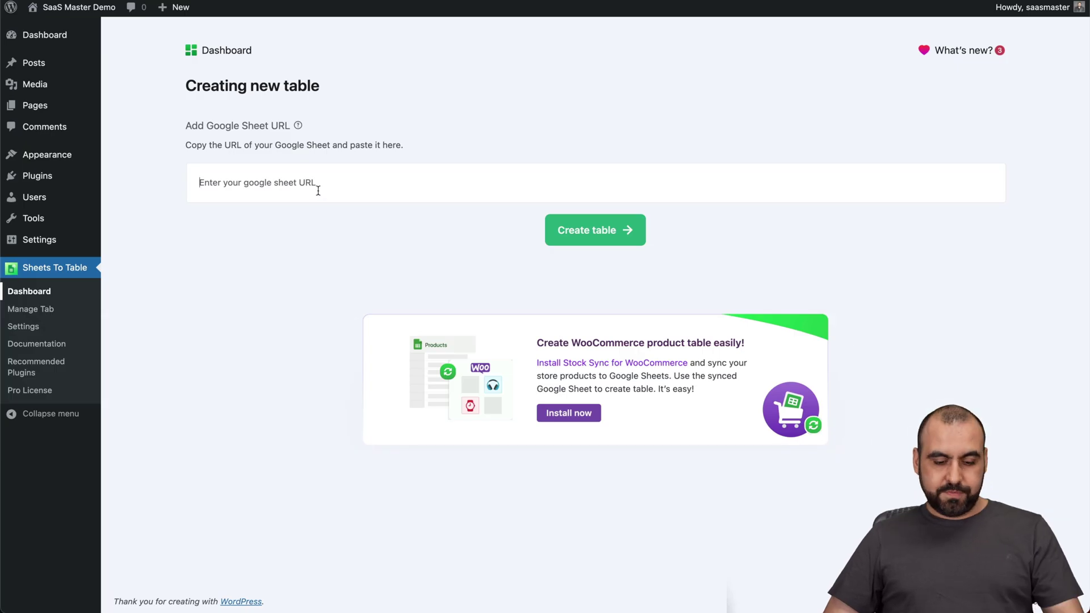
# - Create a table from the pasted sheet link and rename it from Untitled to 'Cloudways2'
pyautogui.hotkey('ctrl', 'v')
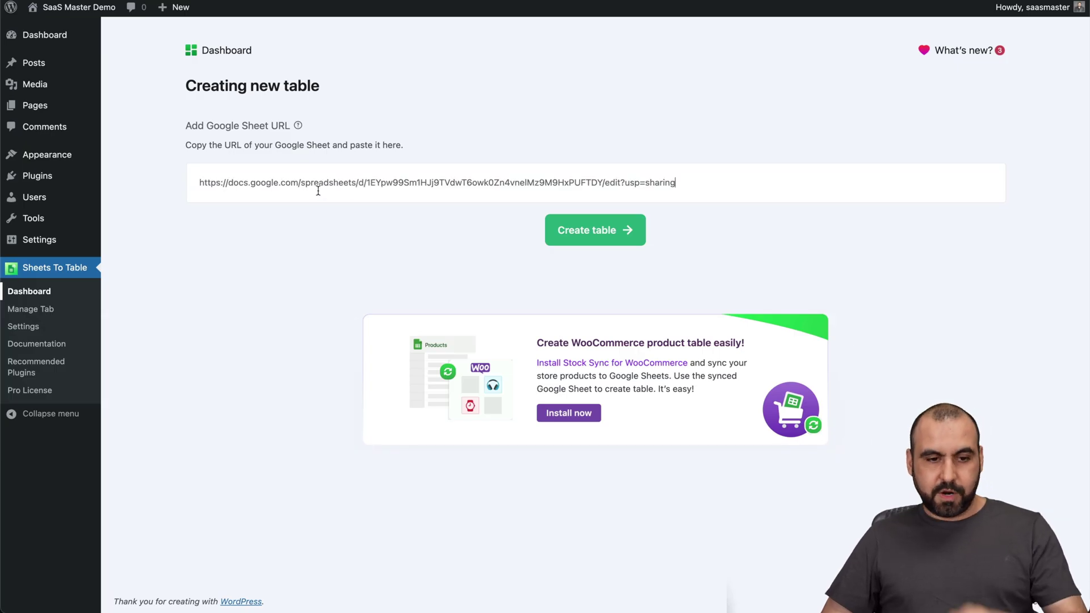
pyautogui.click(588, 230)
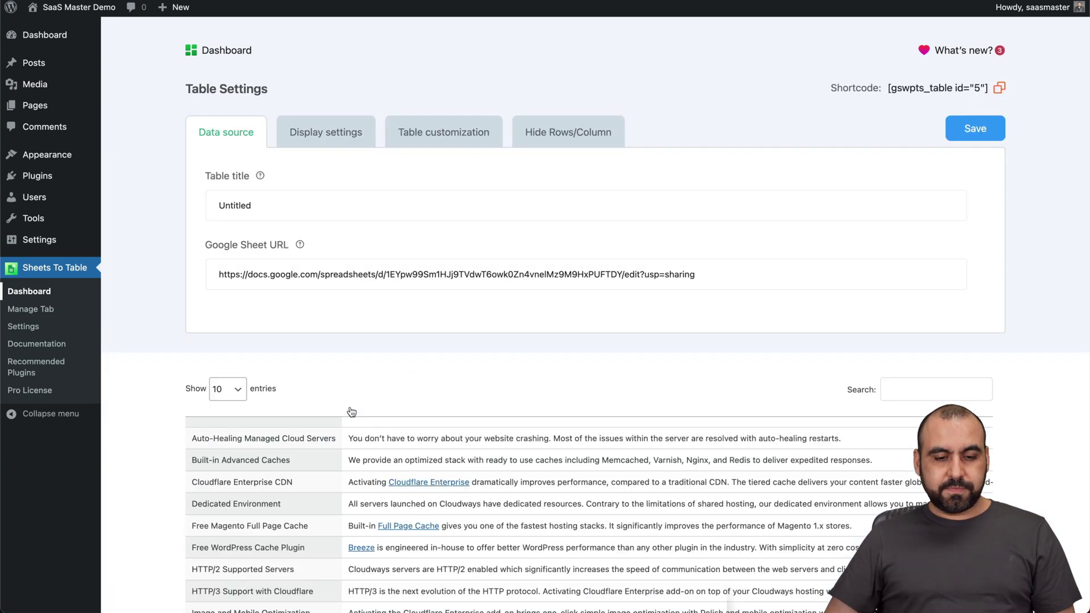
pyautogui.doubleClick(256, 199)
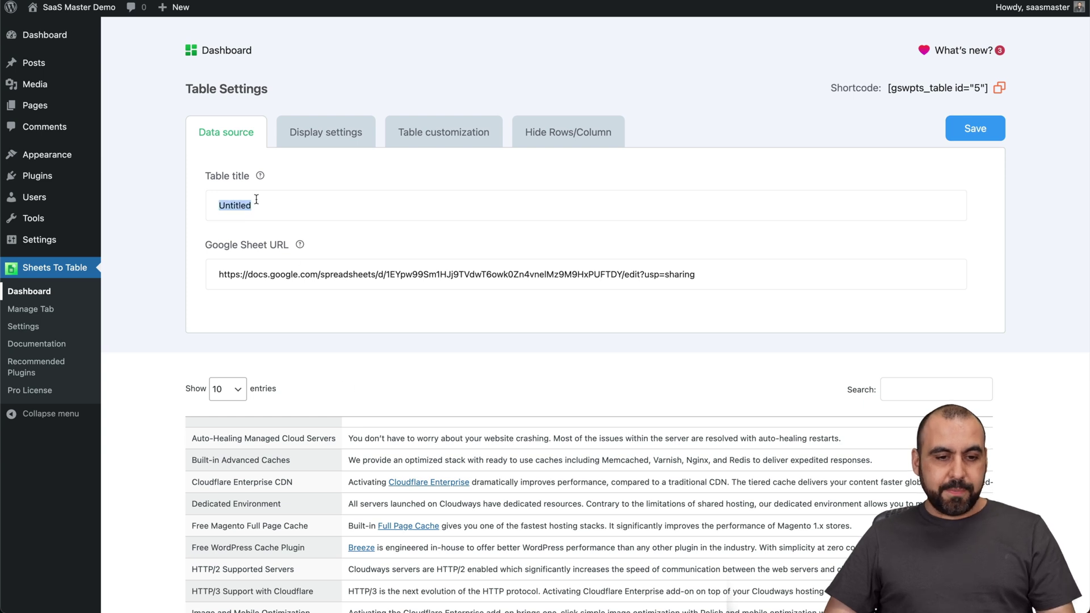
pyautogui.write('Cloudways2')
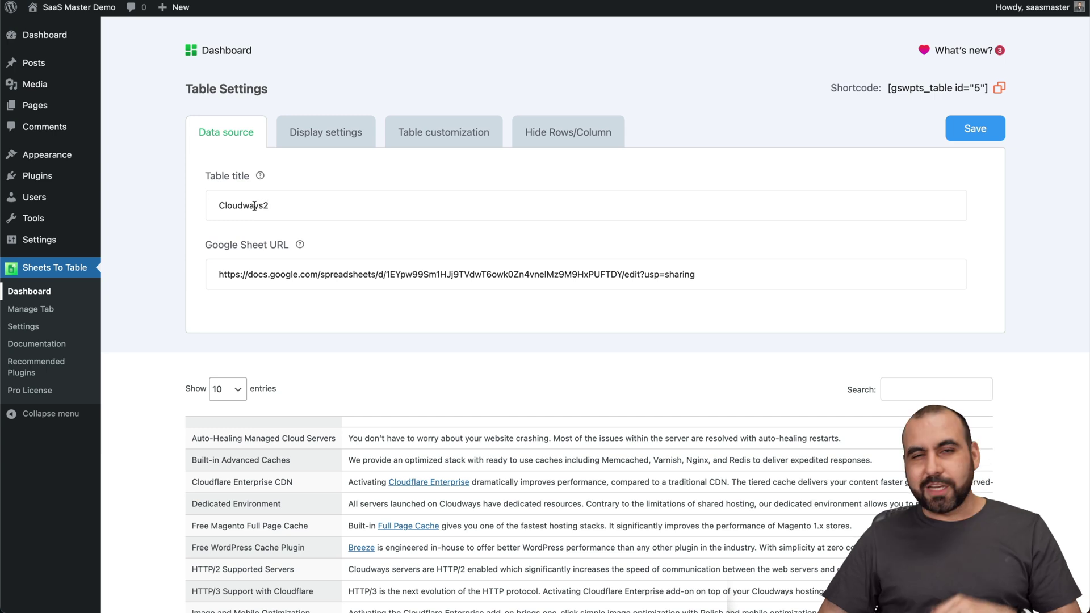
pyautogui.click(356, 307)
# - Check the preview's rows-per-page list, keeping 10, and try its search box
pyautogui.scroll(-3, 356, 307)
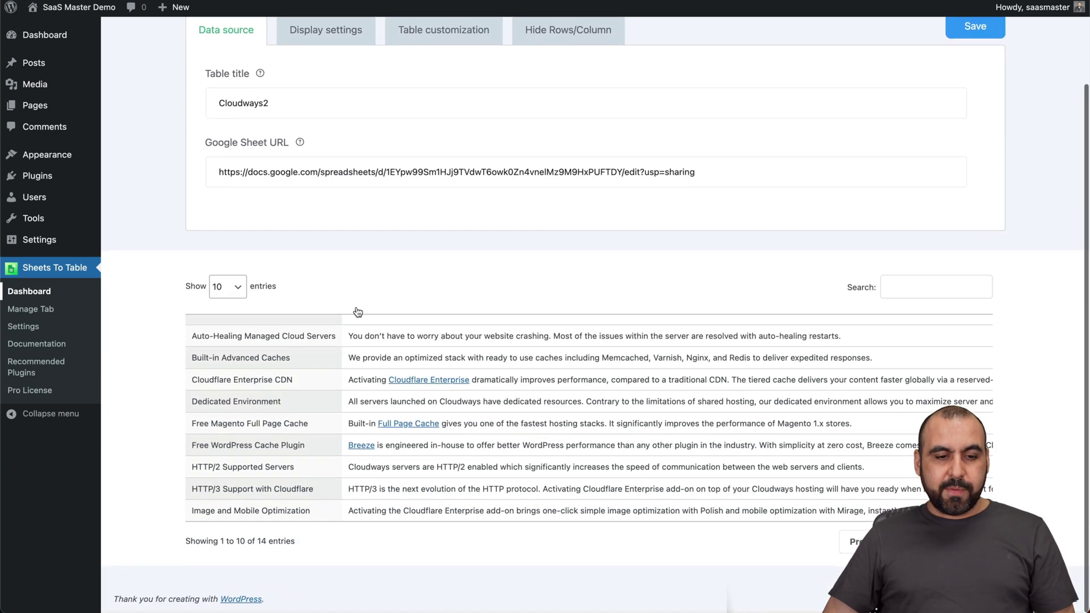
pyautogui.click(230, 296)
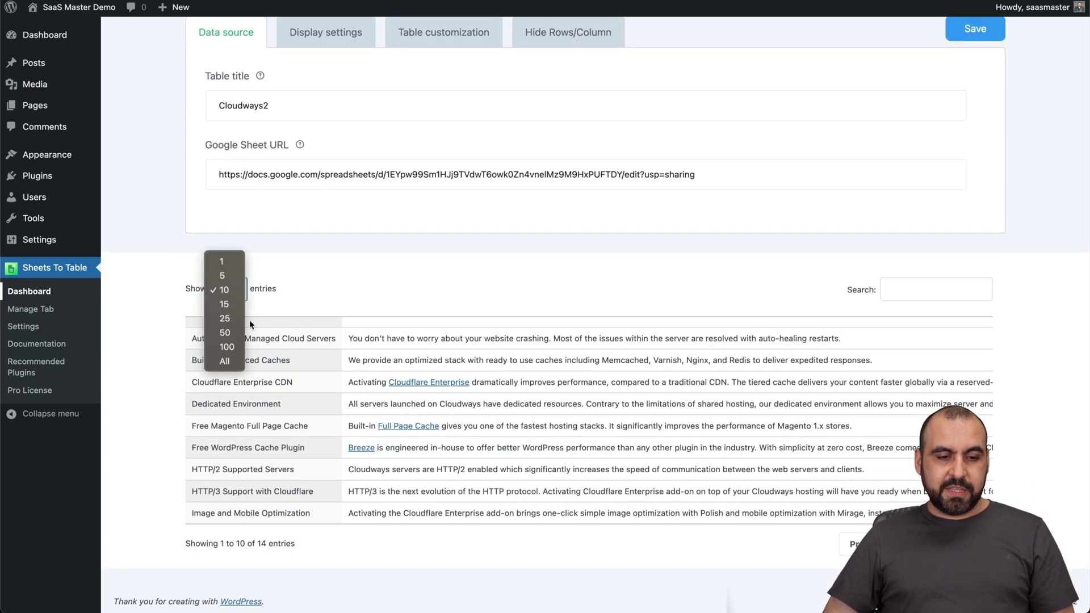
pyautogui.click(332, 286)
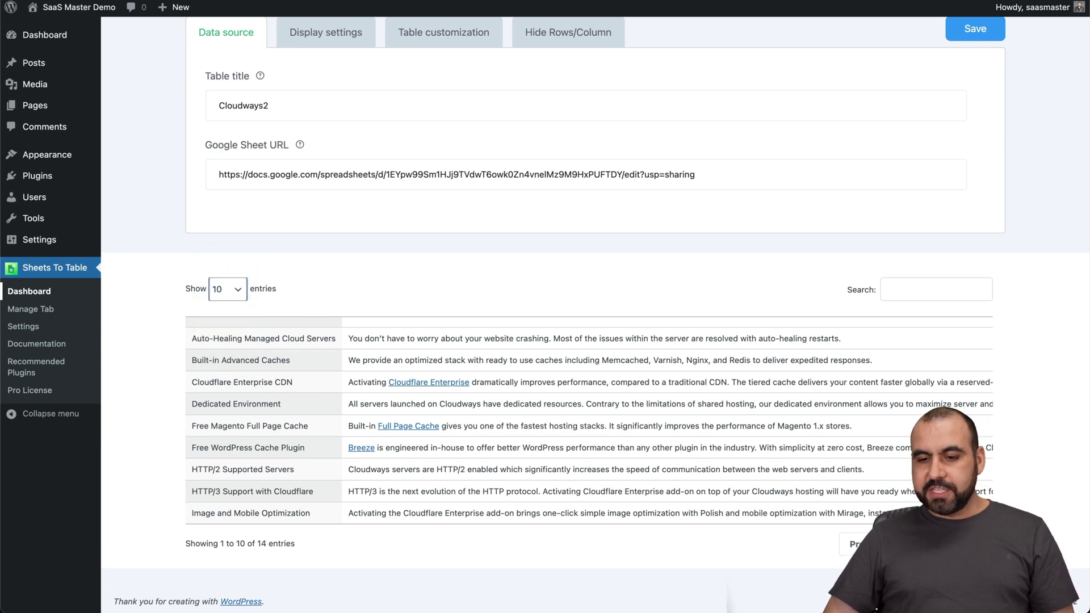
pyautogui.click(913, 292)
pyautogui.scroll(3, 757, 294)
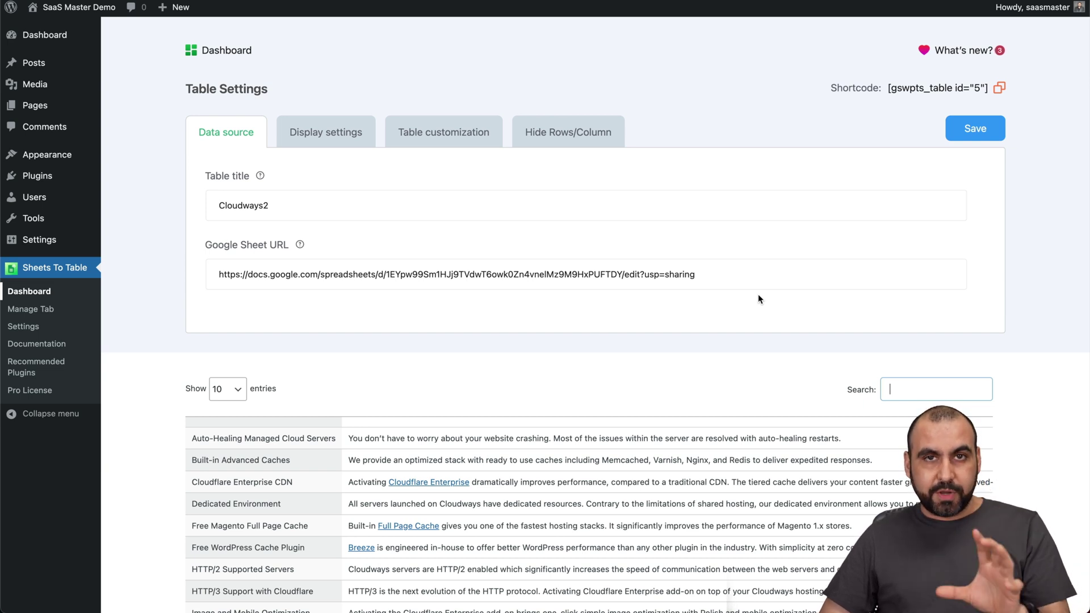
pyautogui.click(393, 368)
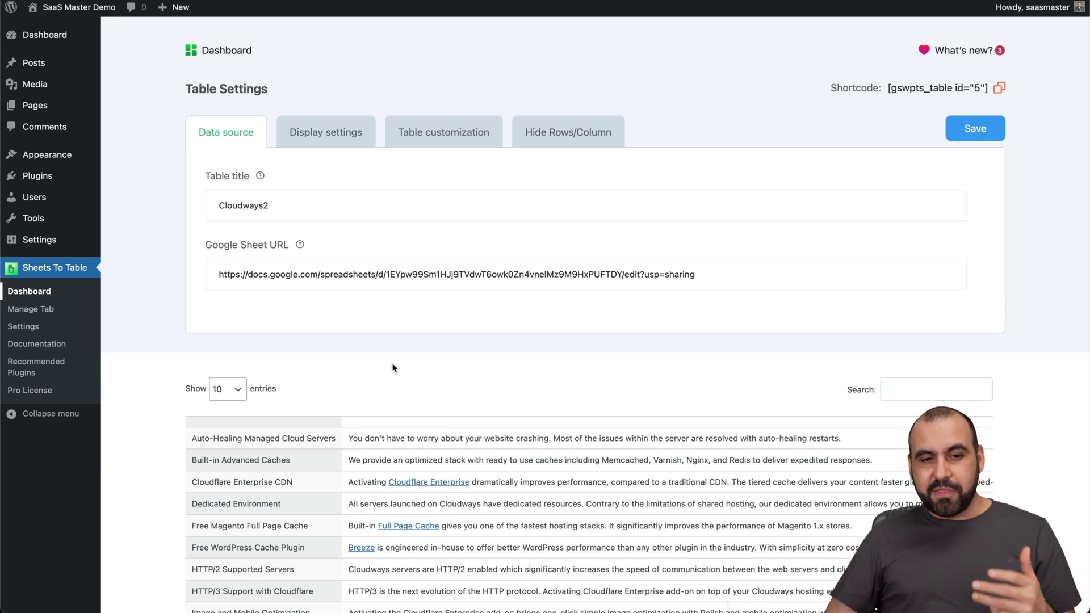
# - In Display settings, toggle the rows-per-page selector and search box and swap their positions
pyautogui.click(321, 146)
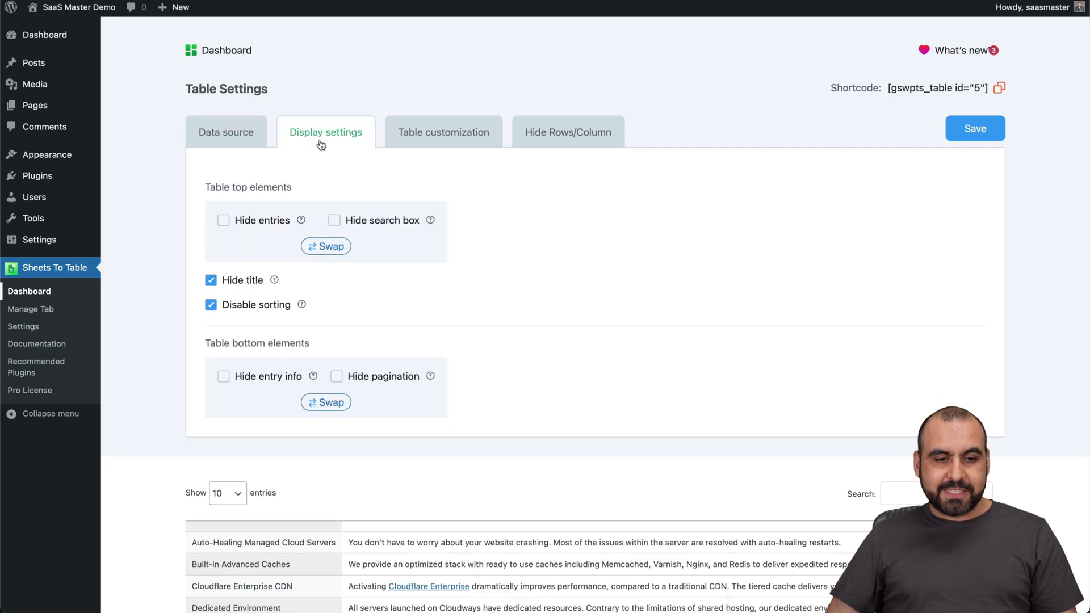
pyautogui.scroll(-2, 464, 331)
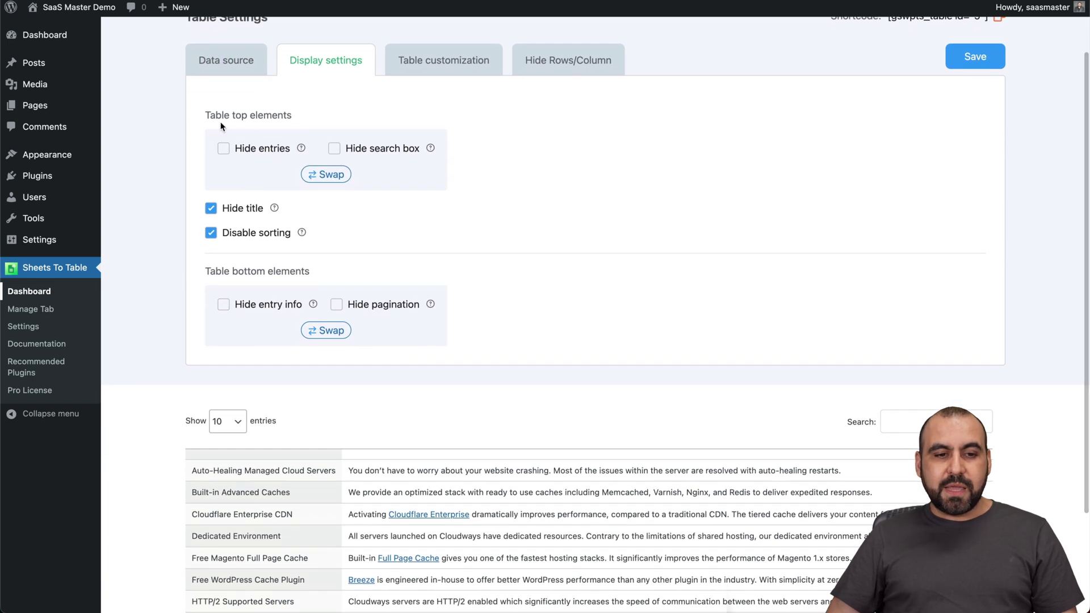
pyautogui.click(269, 154)
pyautogui.click(269, 155)
pyautogui.click(269, 154)
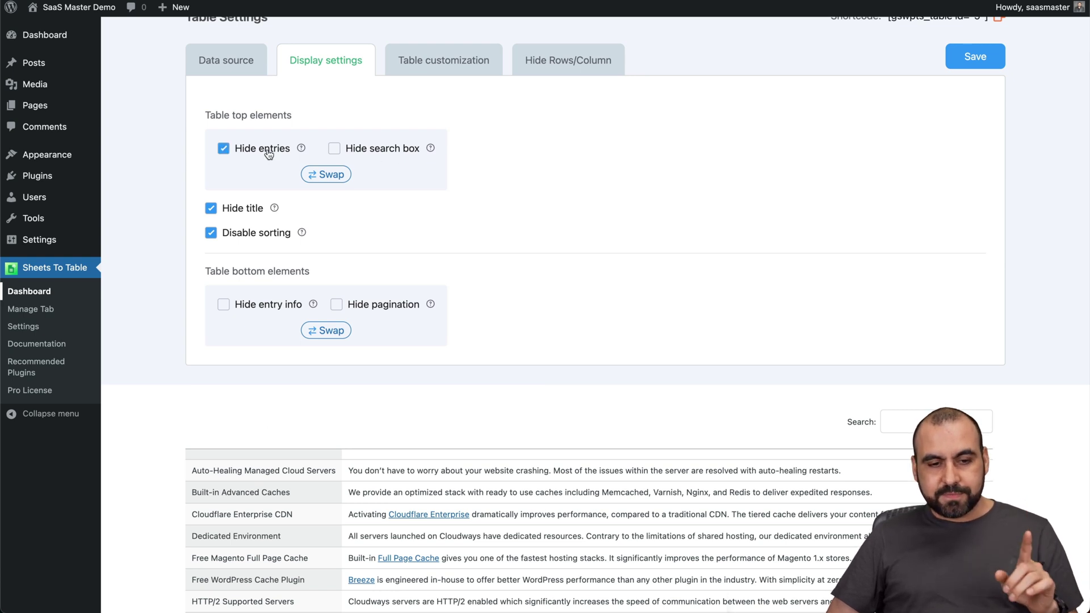
pyautogui.click(378, 153)
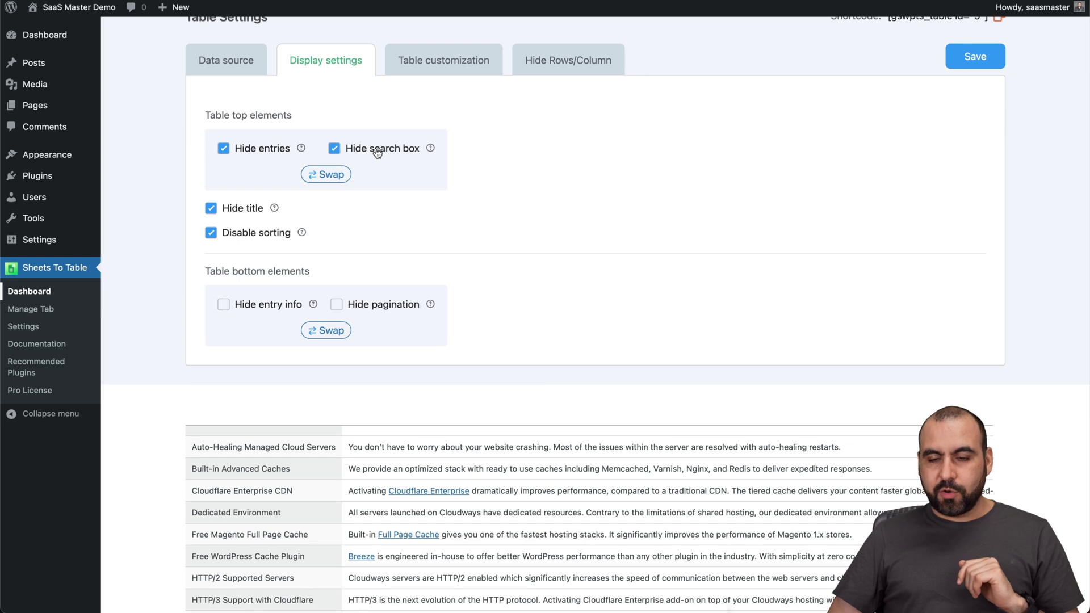
pyautogui.click(377, 153)
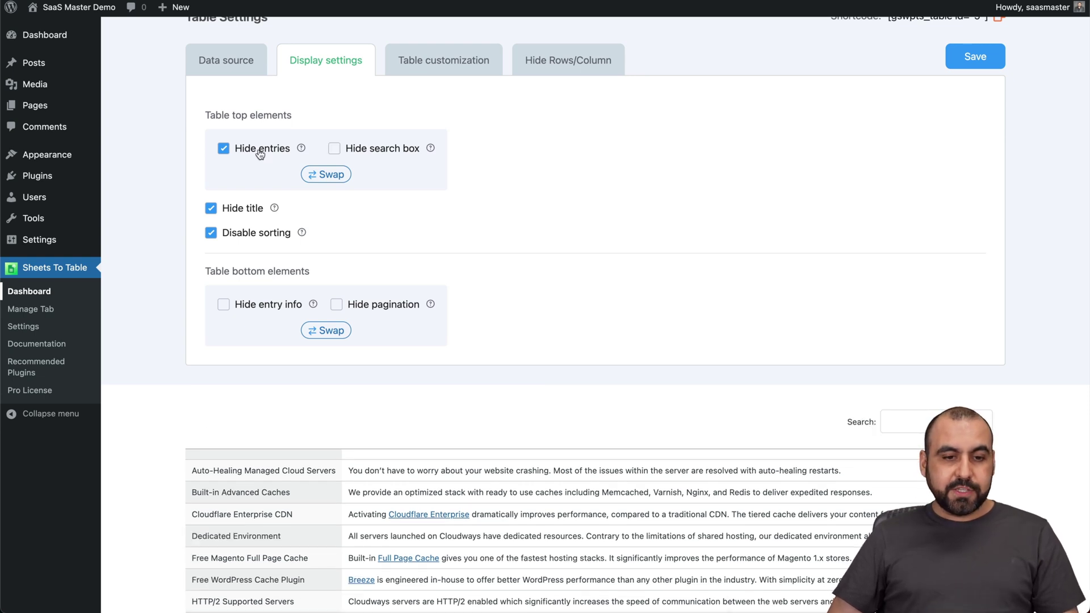
pyautogui.click(260, 154)
pyautogui.click(340, 177)
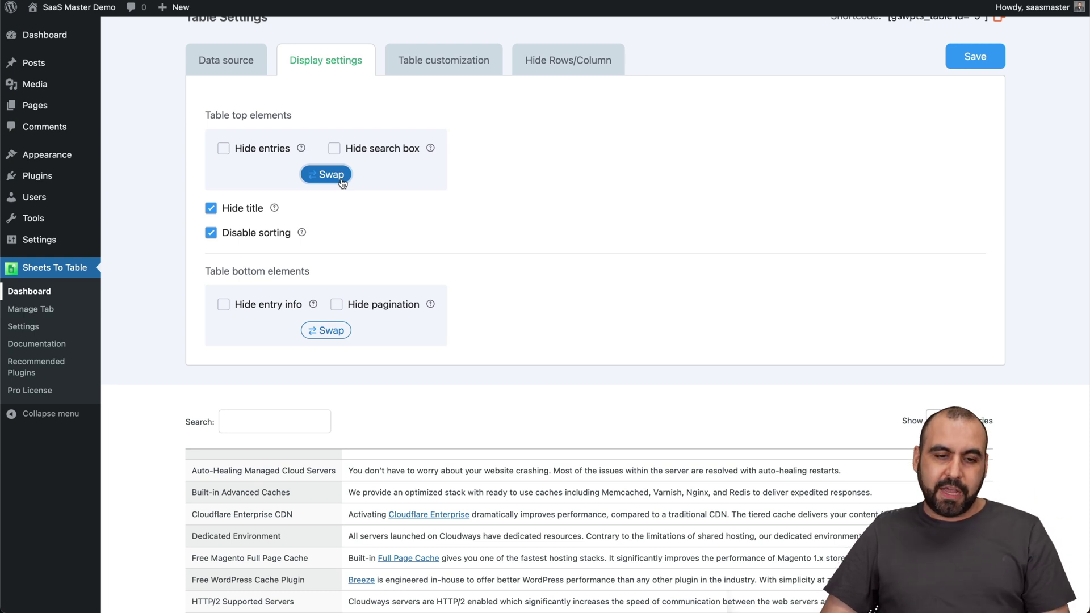
# - Hide the entry count line under the table
pyautogui.scroll(-1, 375, 255)
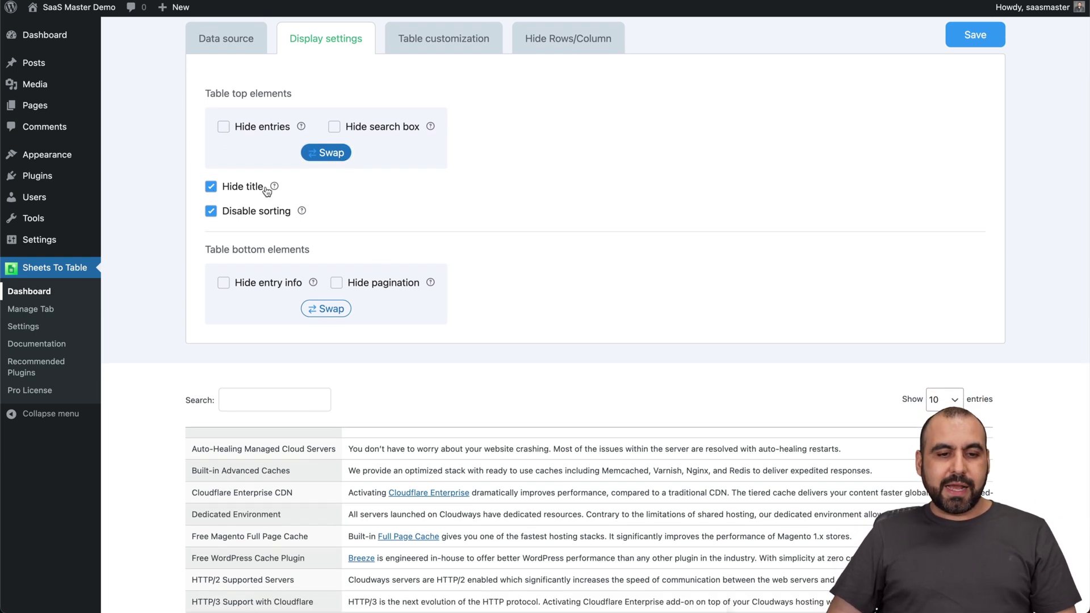
pyautogui.scroll(-2, 339, 245)
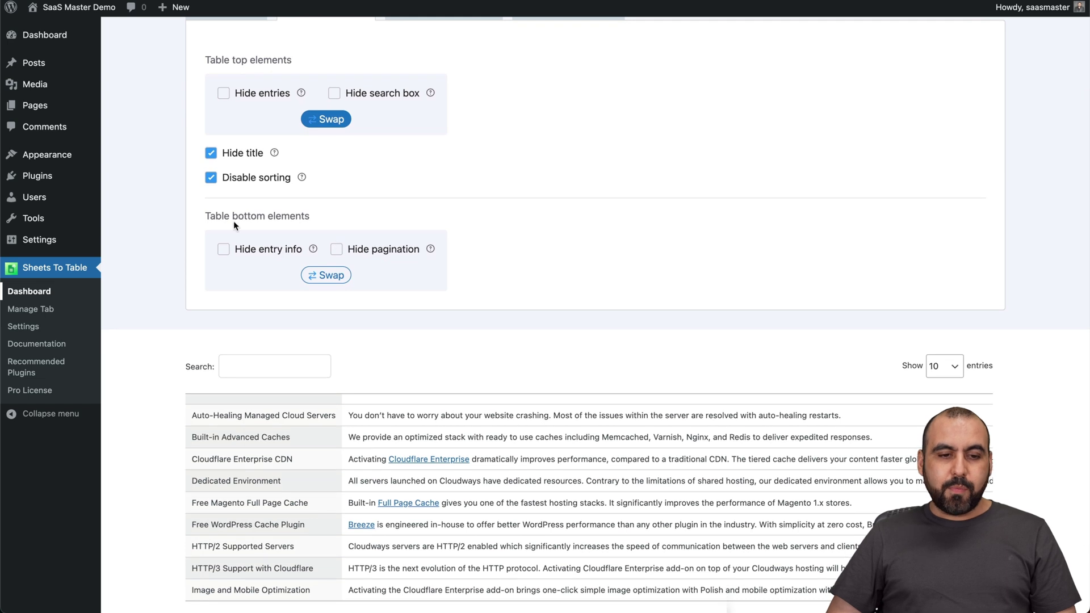
pyautogui.scroll(-4, 339, 241)
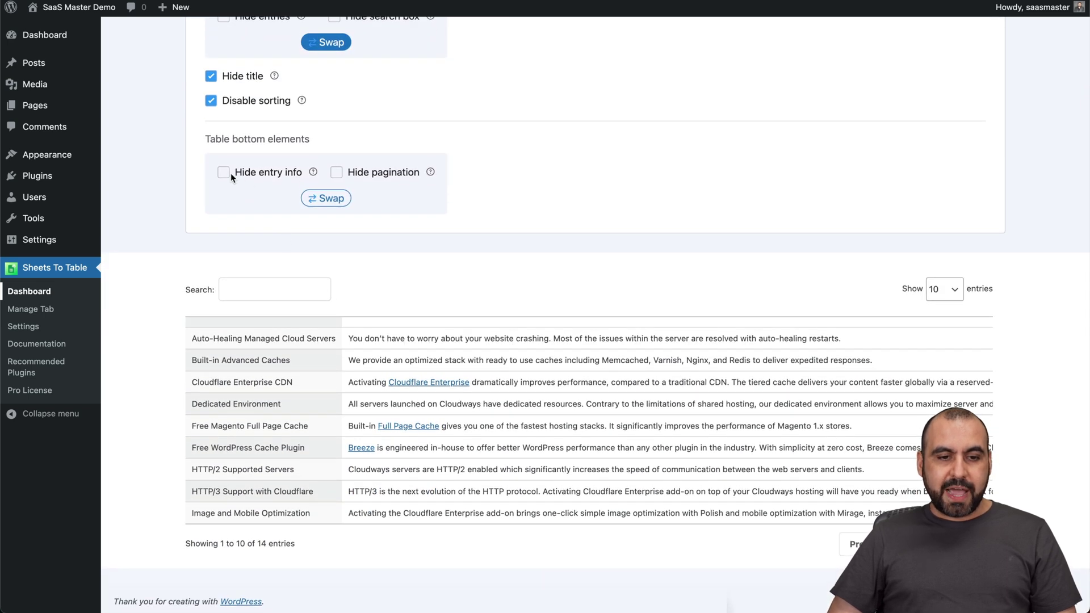
pyautogui.click(224, 173)
pyautogui.click(224, 173)
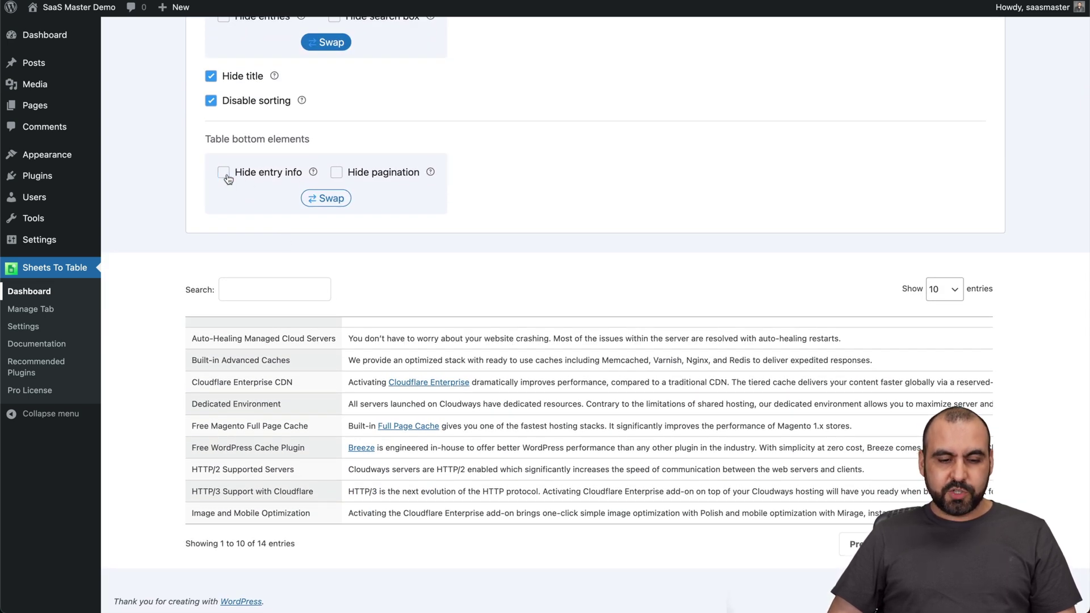
pyautogui.click(224, 174)
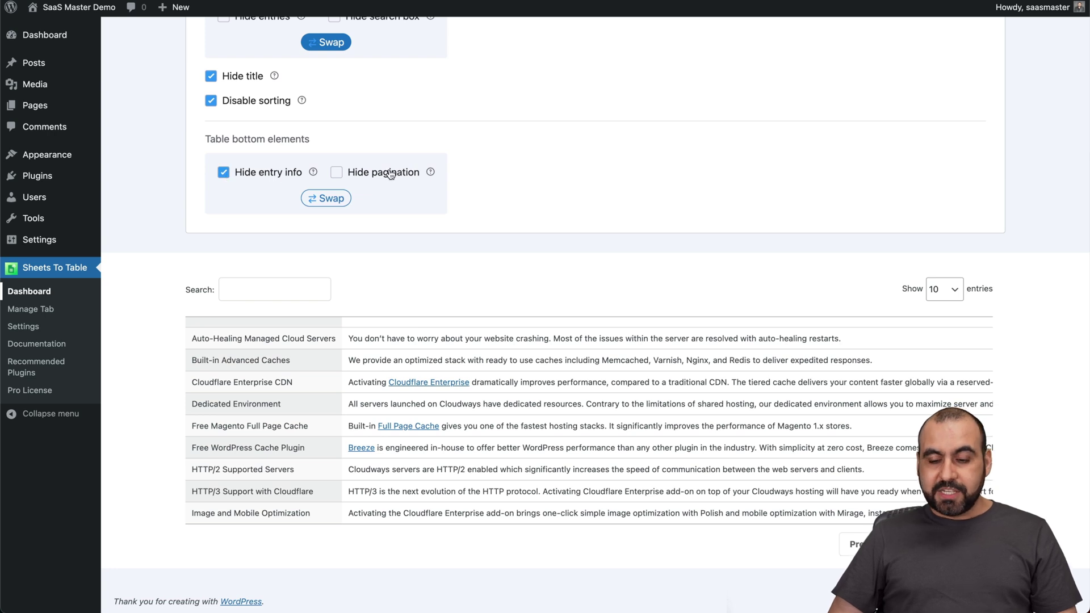
pyautogui.scroll(3, 399, 191)
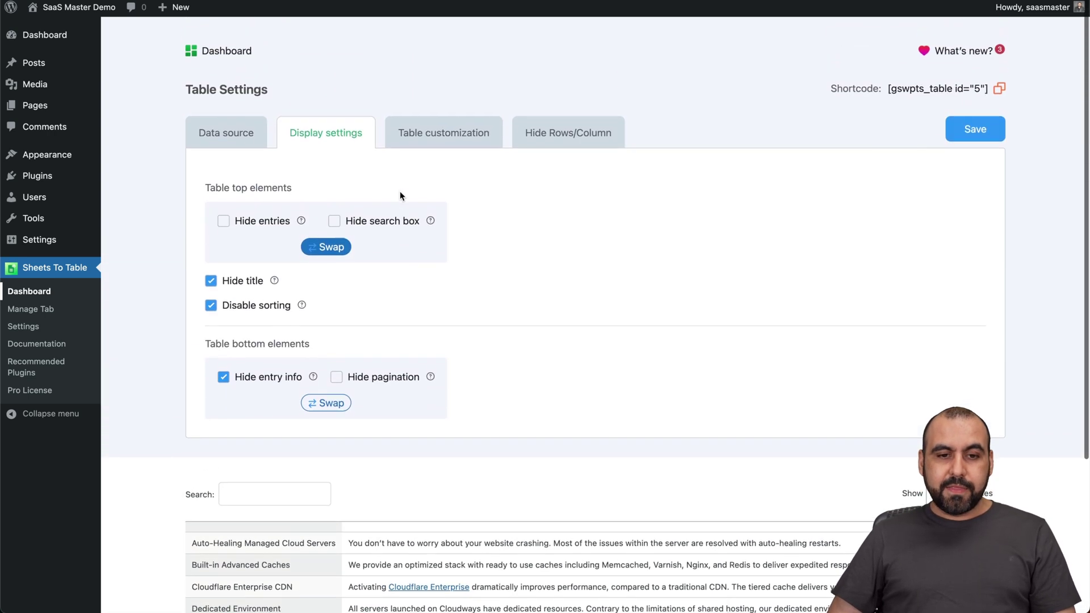
# - Enable Excel, JSON, PDF, CSV, Print and Copy exports and turn on table caching
pyautogui.click(471, 143)
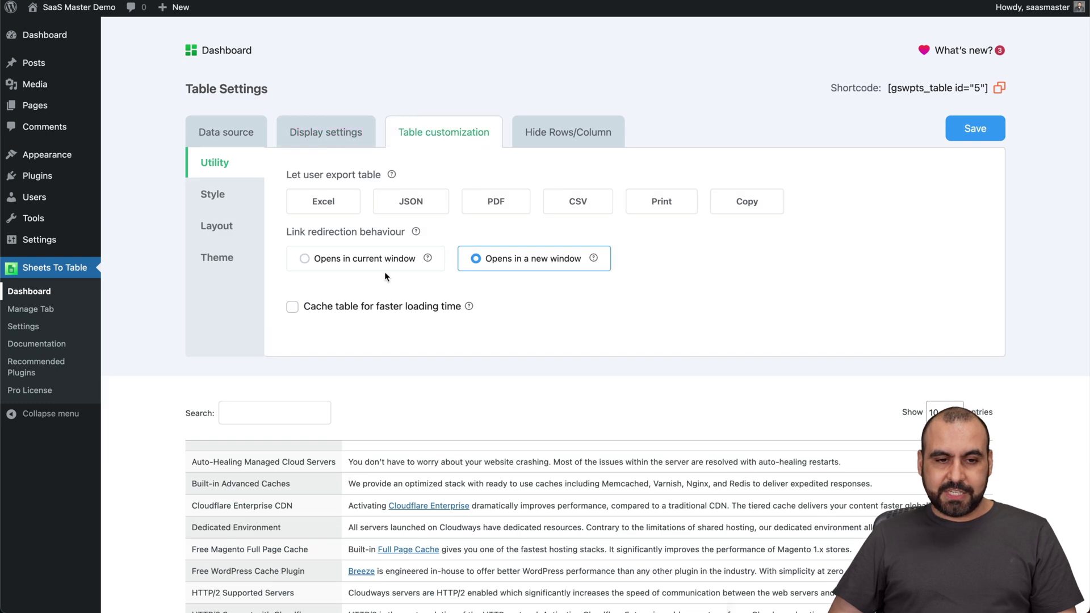
pyautogui.scroll(-1, 433, 271)
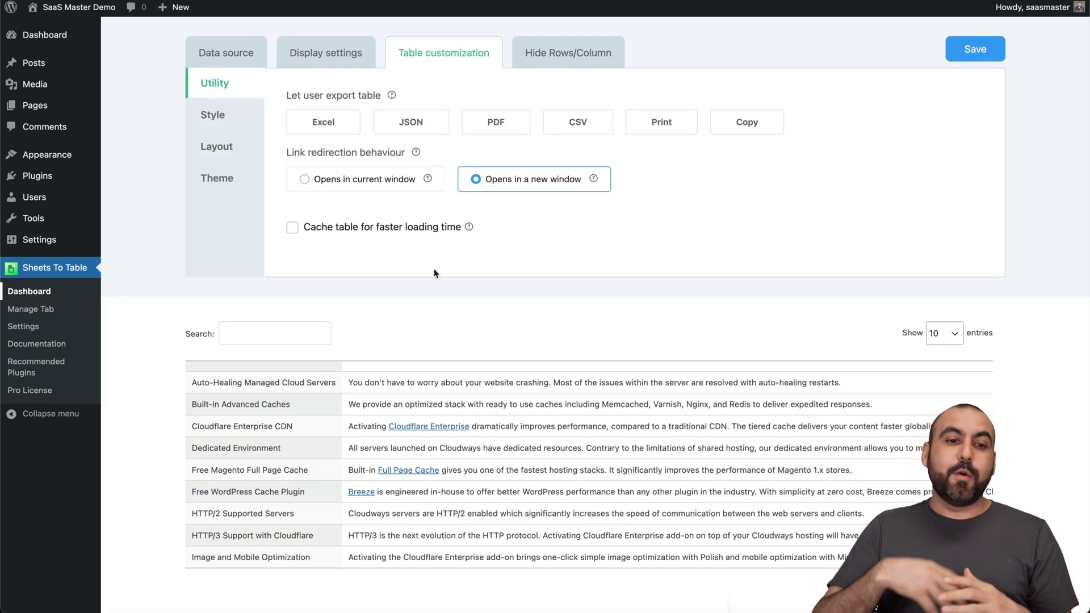
pyautogui.click(337, 122)
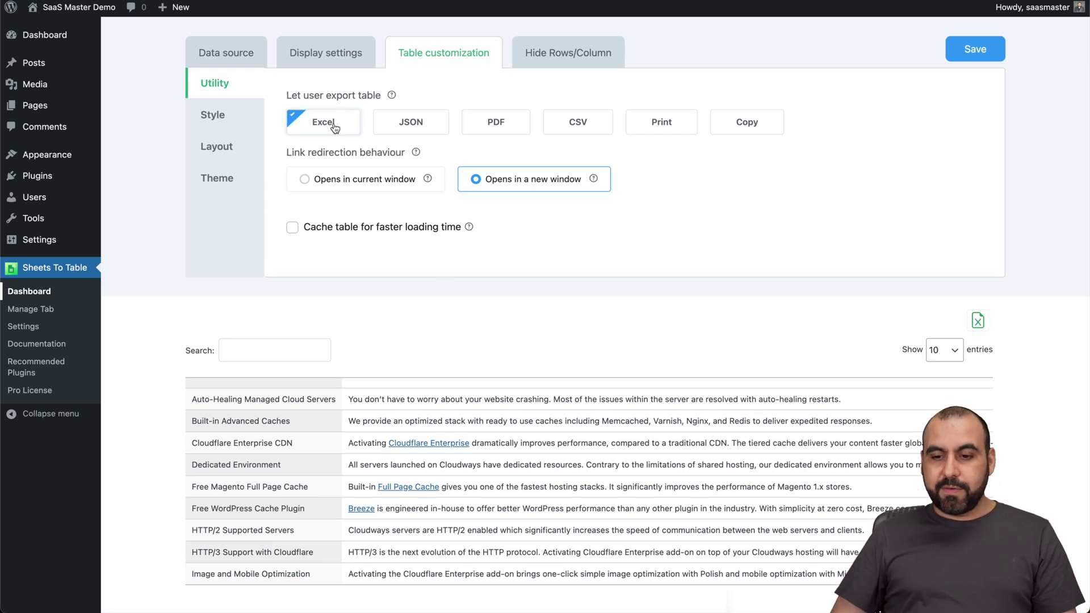
pyautogui.click(397, 124)
pyautogui.click(496, 122)
pyautogui.click(578, 123)
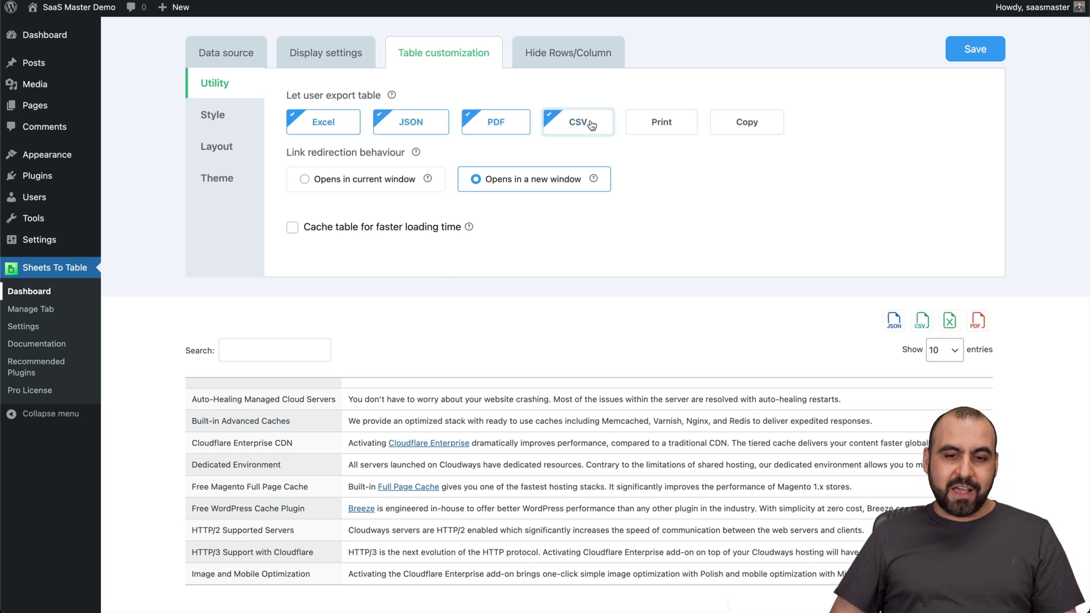
pyautogui.click(675, 131)
pyautogui.click(748, 125)
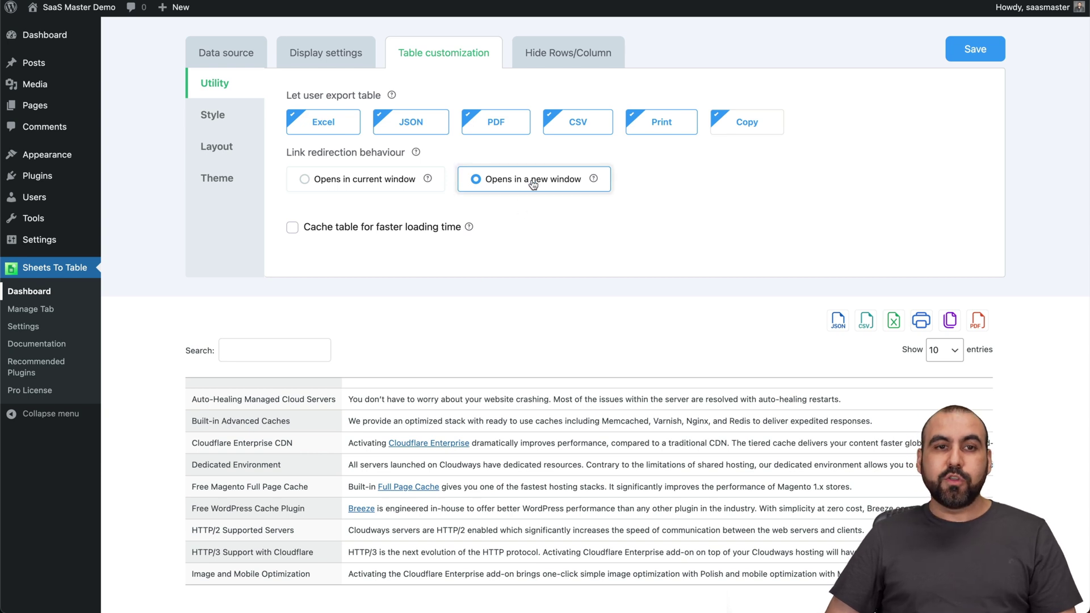
pyautogui.click(379, 230)
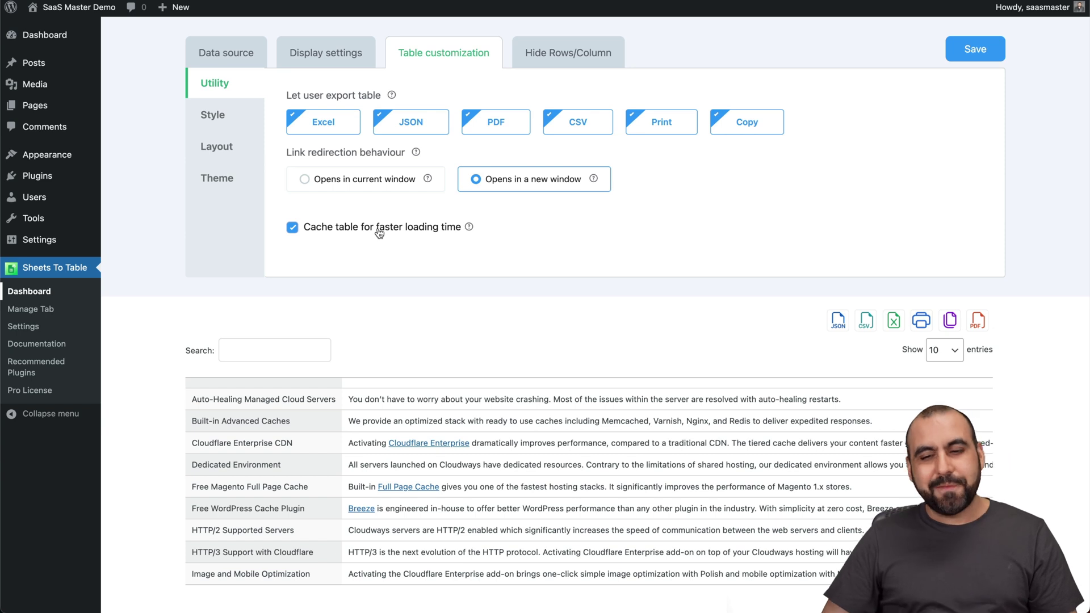
pyautogui.click(219, 117)
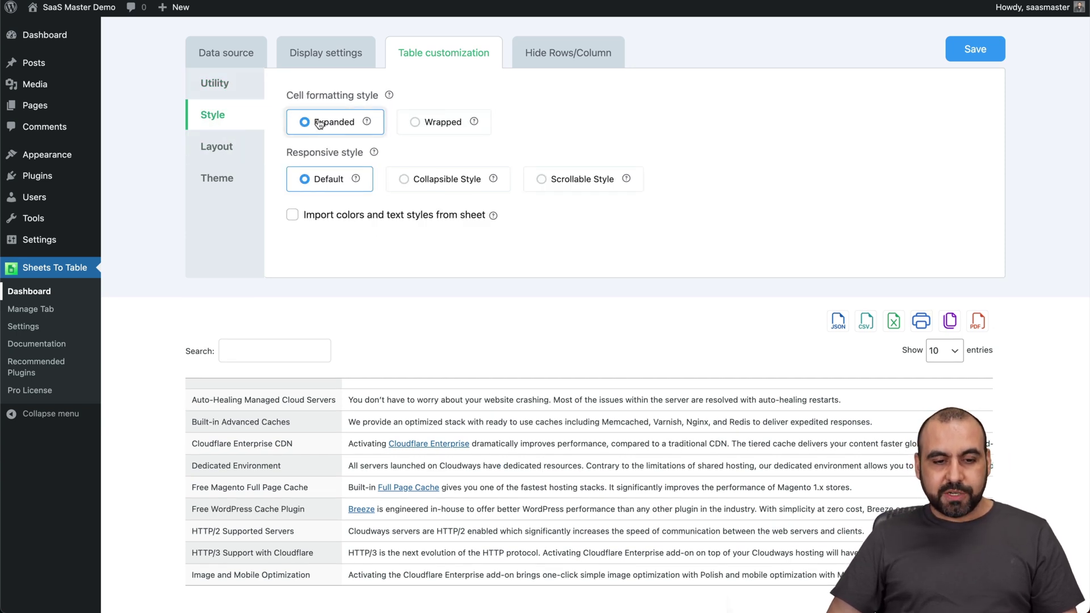
# - Try Wrapped cell formatting, then return cells to Expanded
pyautogui.click(421, 121)
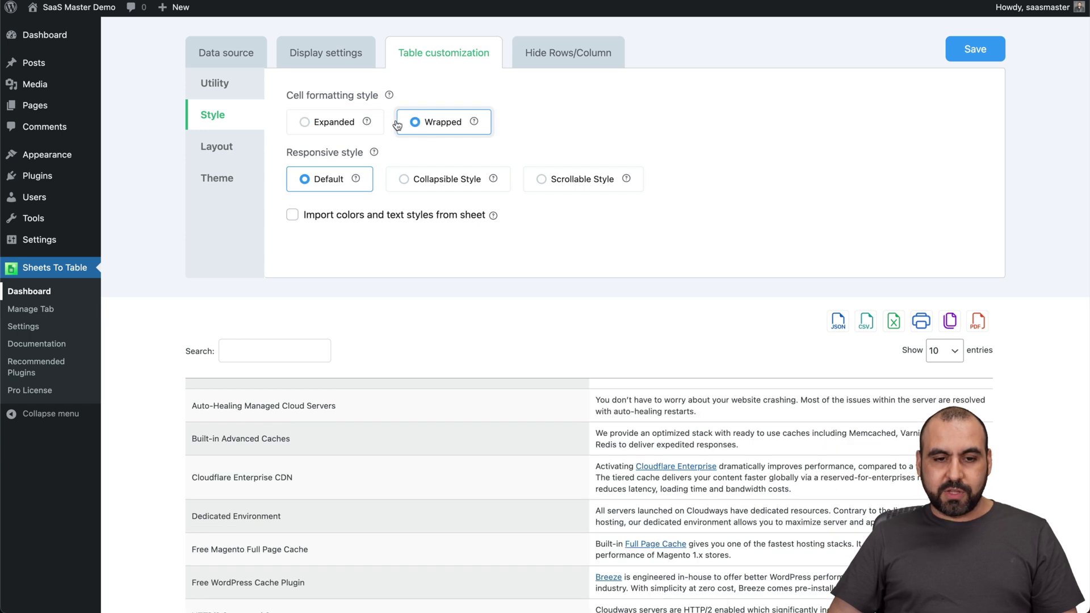
pyautogui.scroll(1, 445, 423)
pyautogui.scroll(-3, 445, 423)
pyautogui.scroll(2, 445, 423)
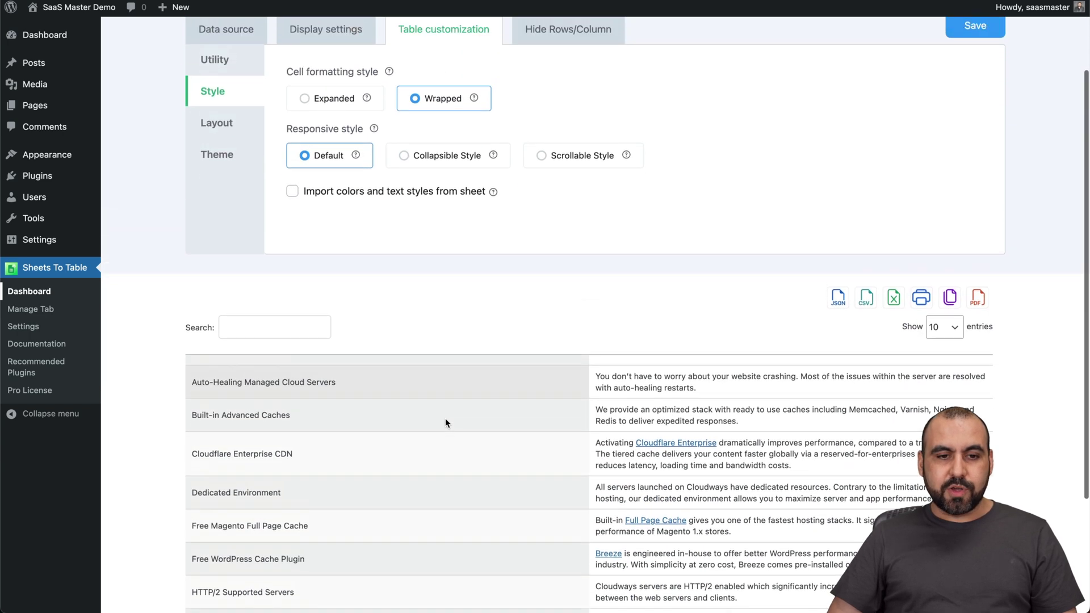
pyautogui.click(333, 106)
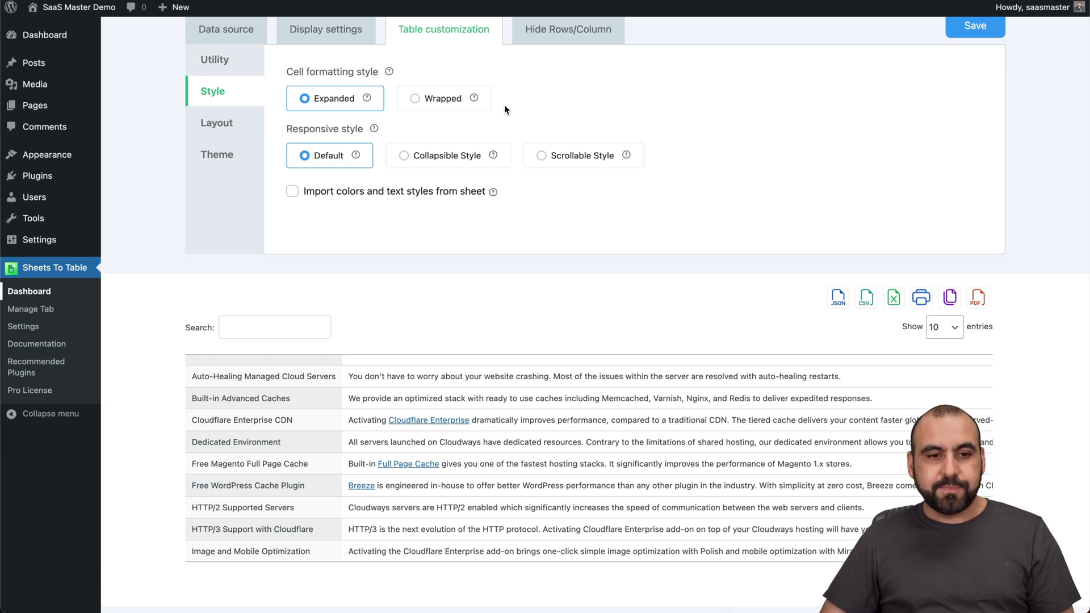
# - Try the Collapsible and Scrollable responsive styles, then restore Default
pyautogui.moveTo(375, 131)
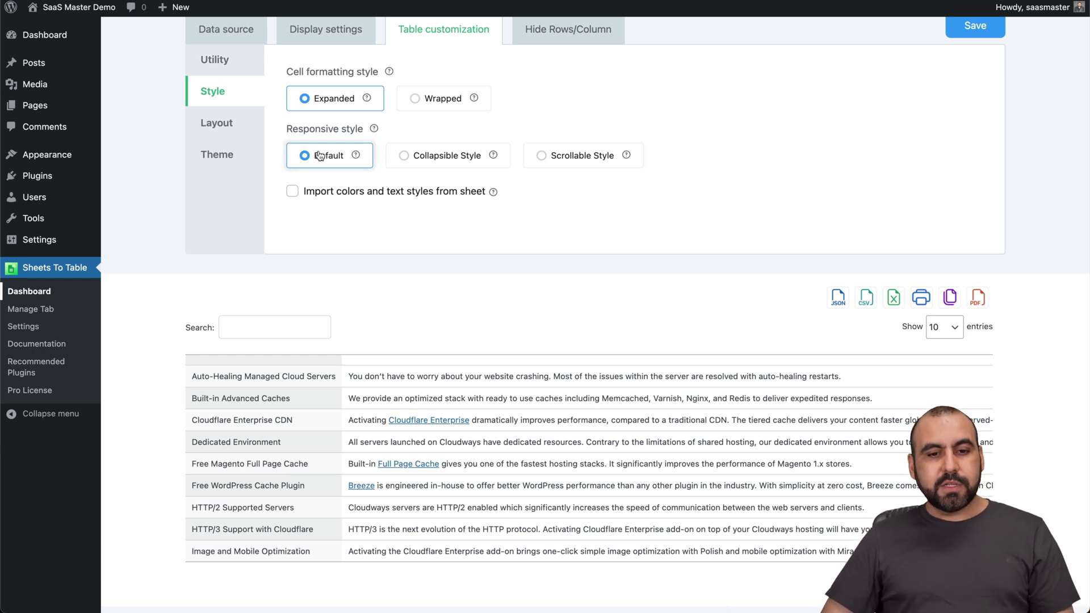
pyautogui.click(417, 154)
pyautogui.click(552, 157)
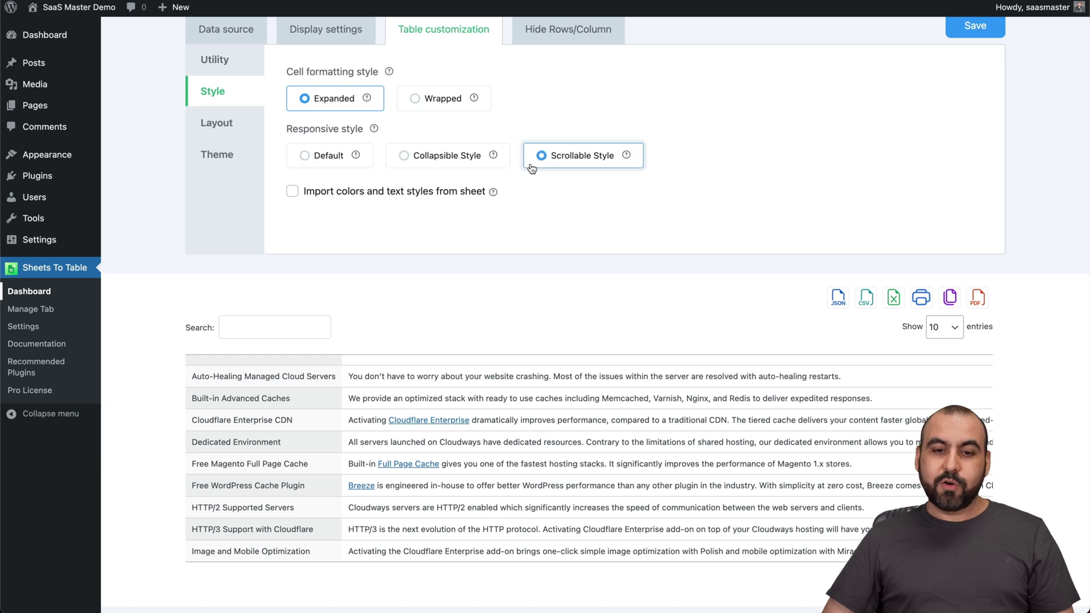
pyautogui.click(310, 155)
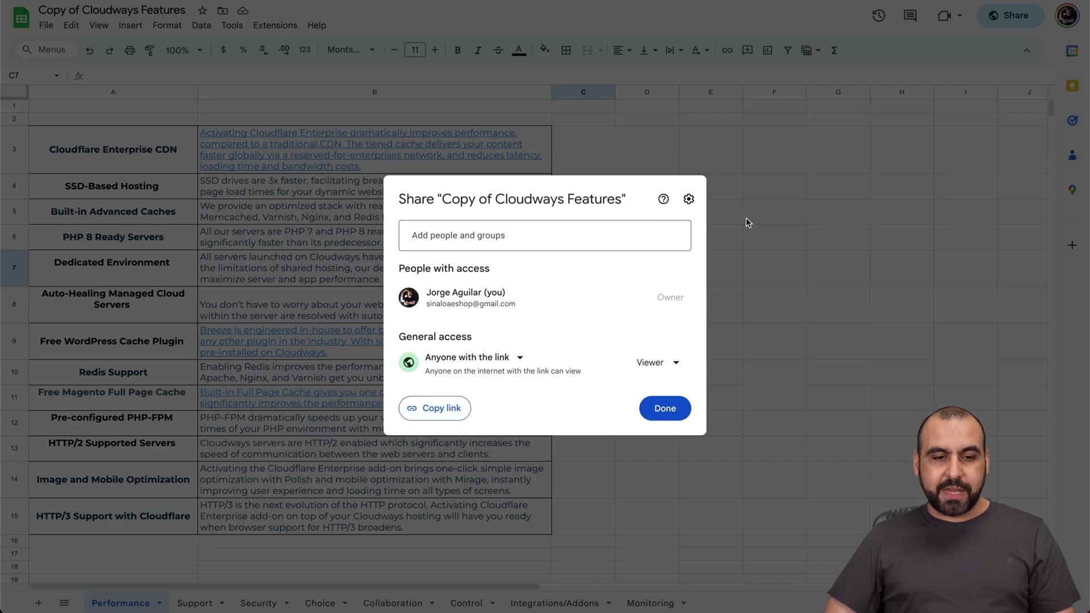
# - Close the sheet's sharing dialog and select the Dedicated Environment feature cell
pyautogui.click(744, 222)
pyautogui.click(186, 267)
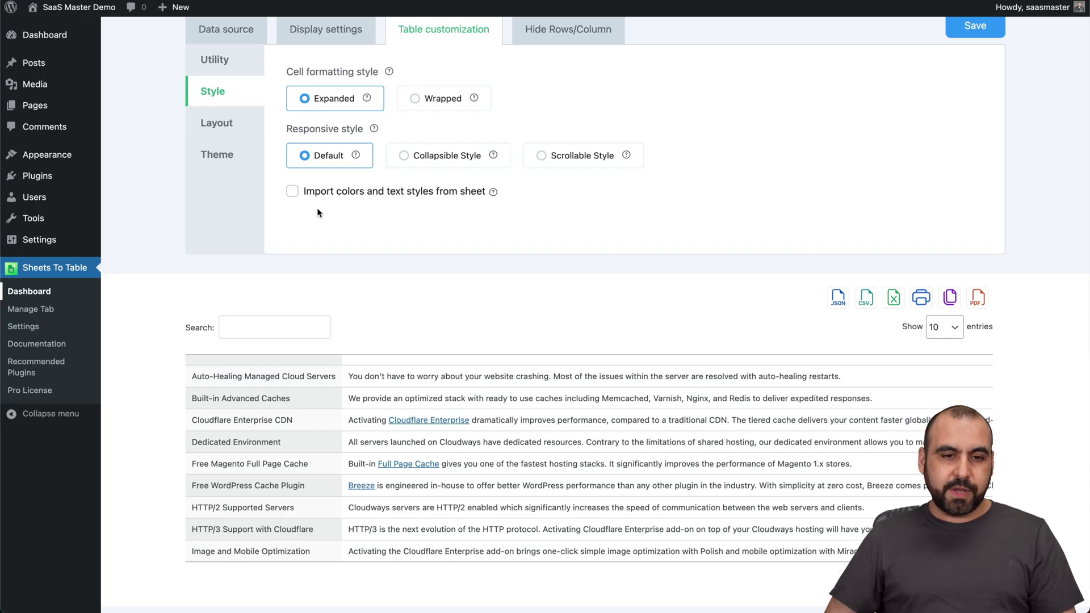
pyautogui.scroll(2, 317, 213)
pyautogui.click(233, 202)
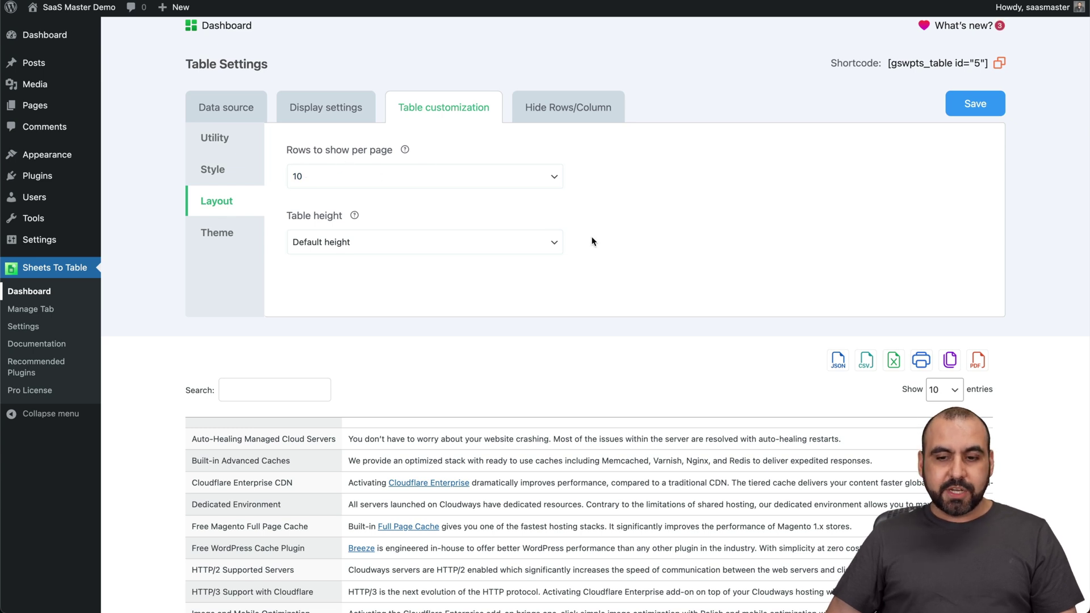
# - Set the table to show 25 rows per page
pyautogui.scroll(-3, 593, 241)
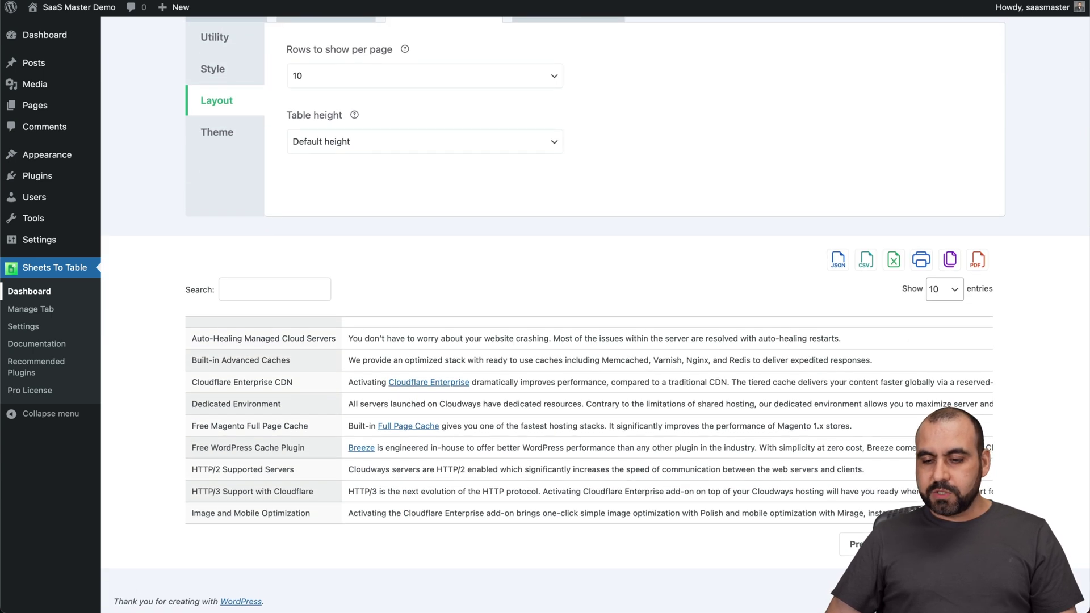
pyautogui.scroll(3, 357, 182)
pyautogui.click(356, 171)
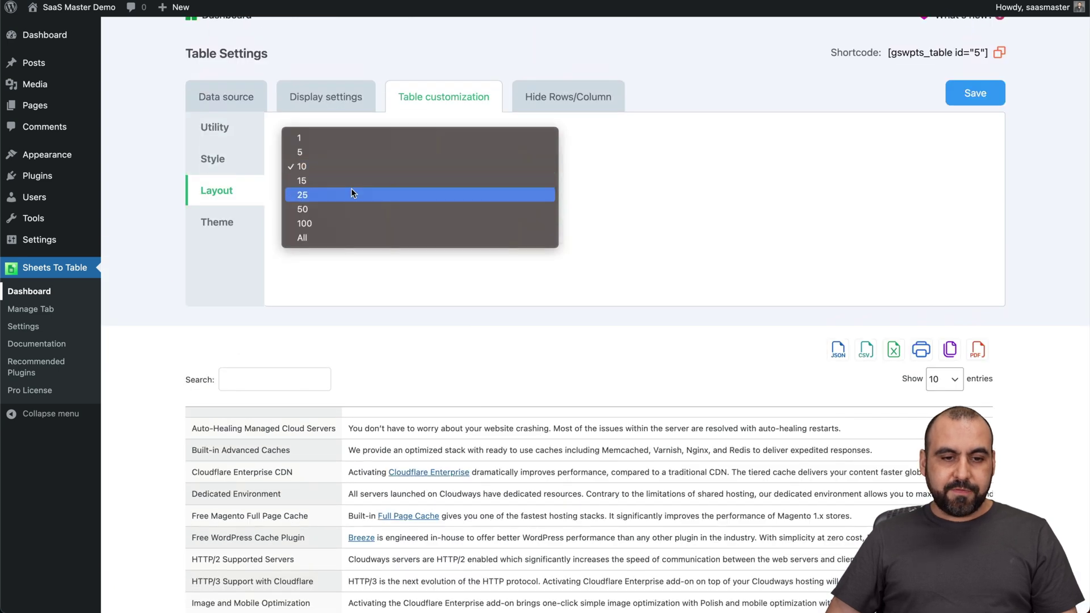
pyautogui.click(356, 195)
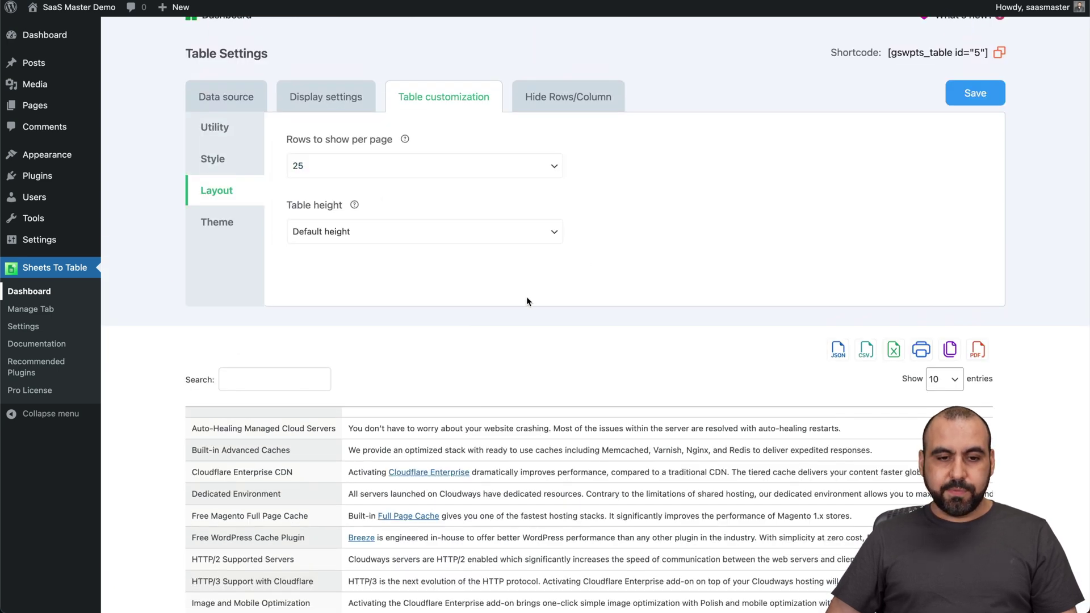
pyautogui.scroll(-3, 526, 301)
pyautogui.scroll(4, 424, 197)
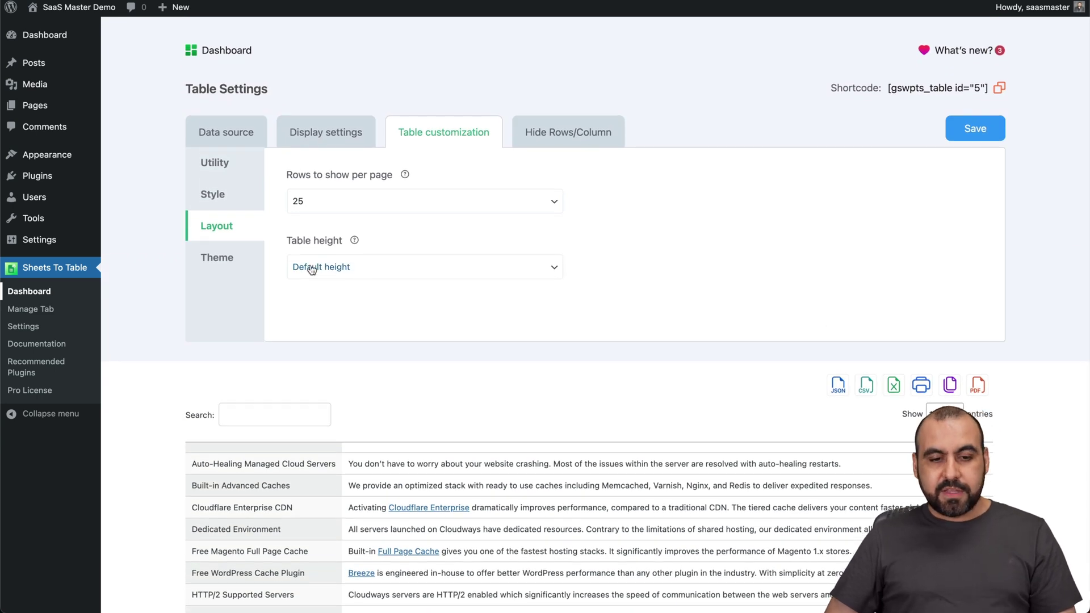
# - Try 500px and 900px table heights, then keep the Default height
pyautogui.click(411, 264)
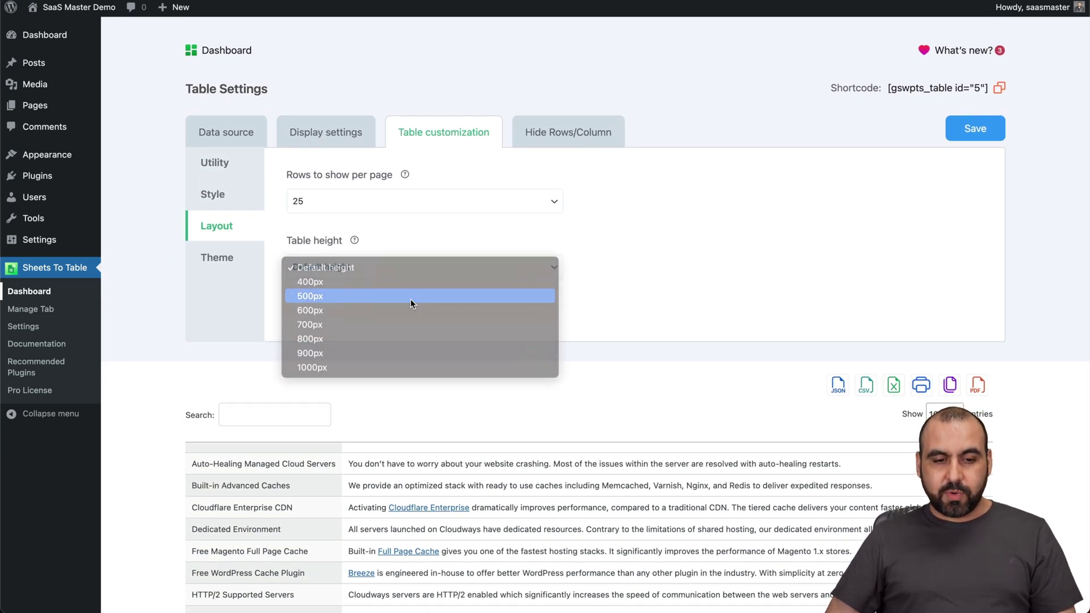
pyautogui.click(410, 299)
pyautogui.click(396, 265)
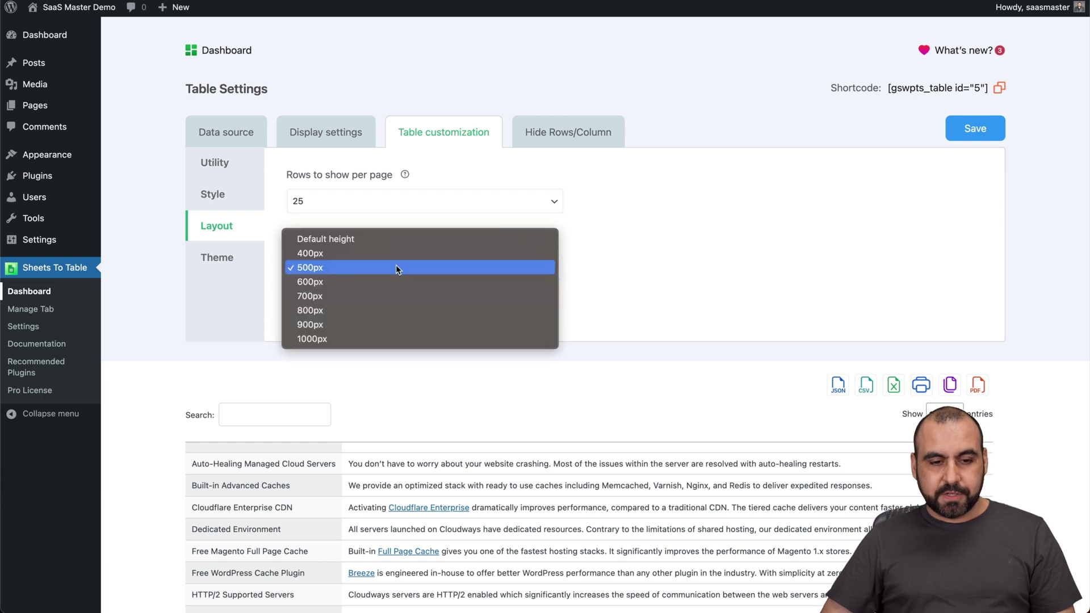
pyautogui.click(372, 325)
pyautogui.click(367, 264)
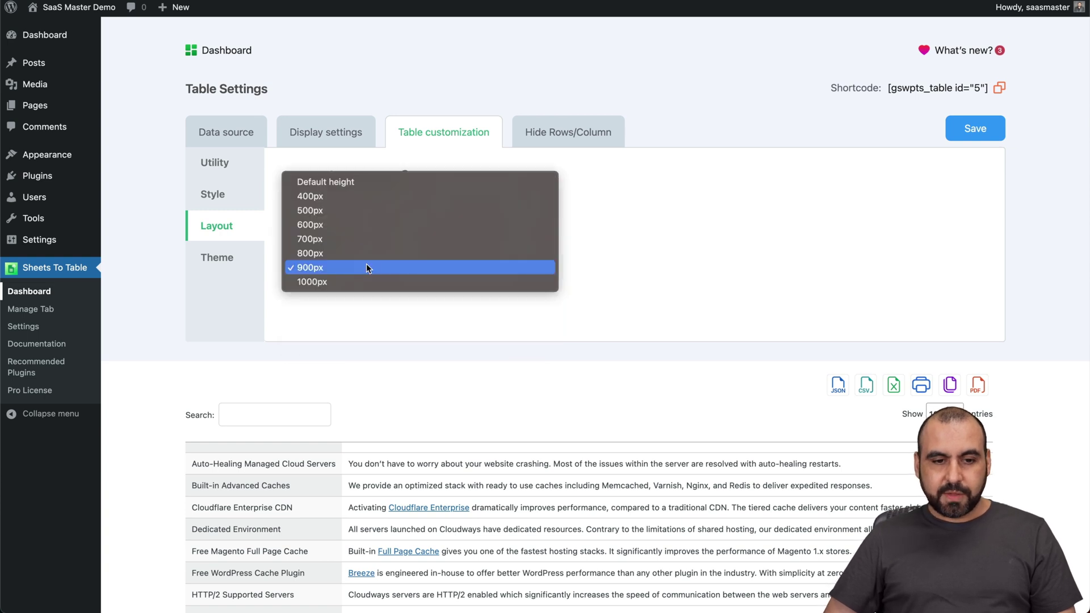
pyautogui.click(332, 185)
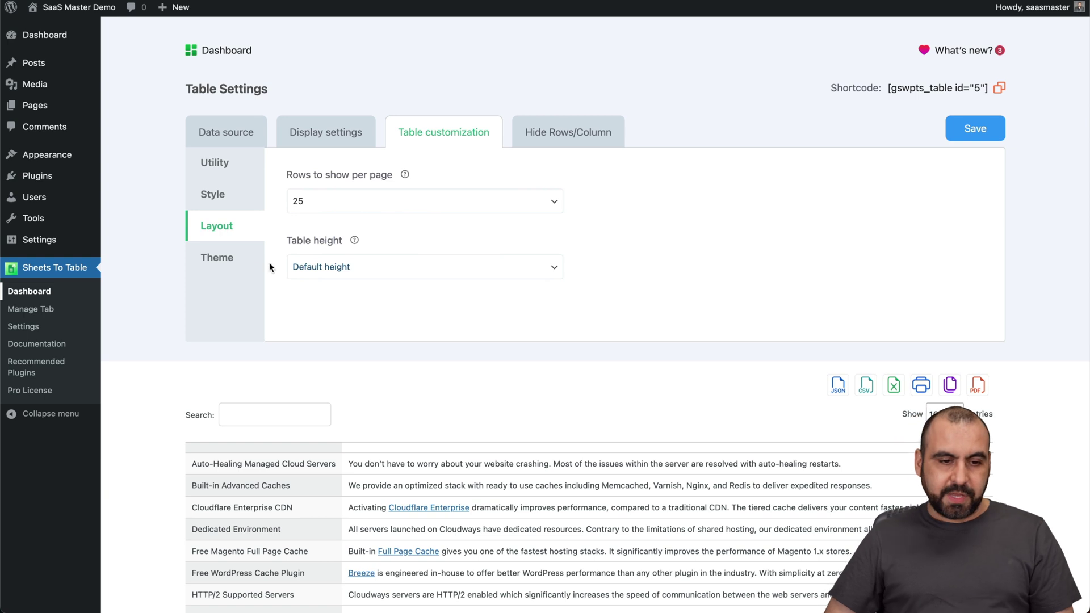
pyautogui.click(237, 265)
# - Try the Stripped, Dark, Taliwind and Colored Column themes, then apply Hover Style
pyautogui.scroll(-2, 283, 300)
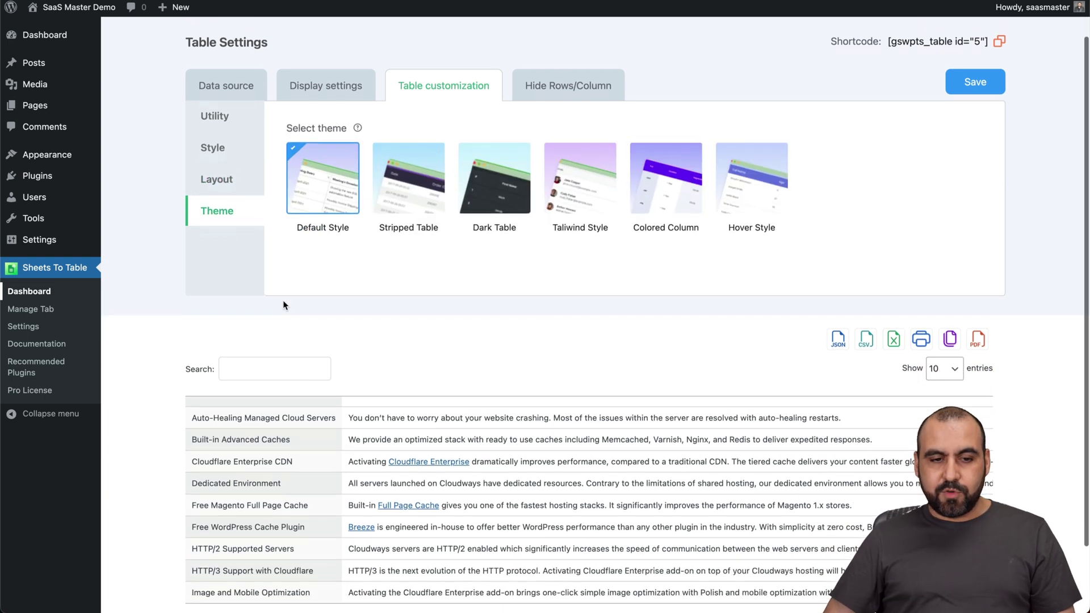
pyautogui.scroll(-2, 283, 299)
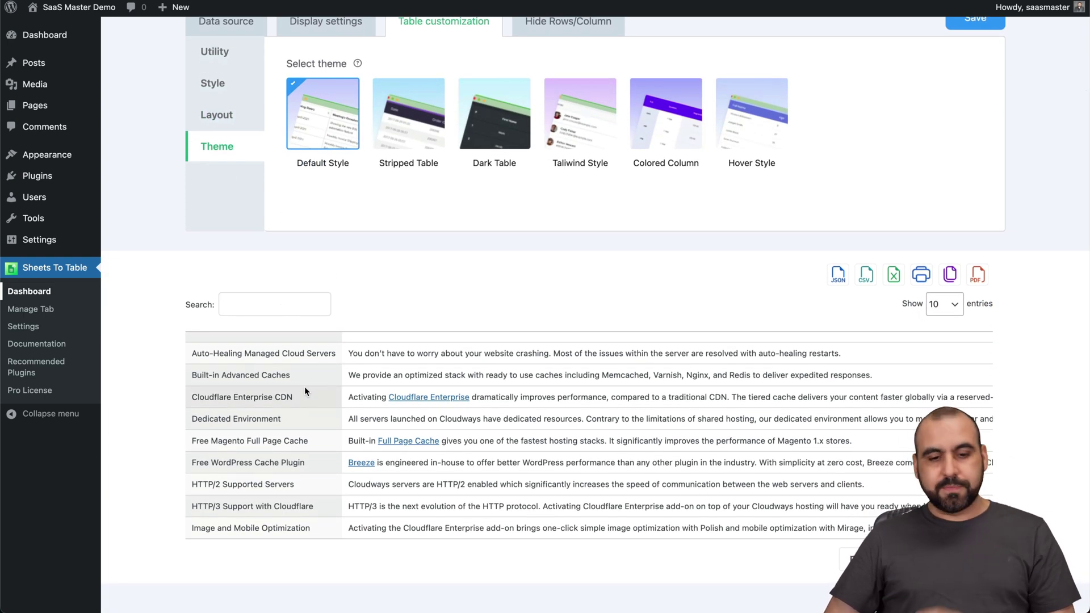
pyautogui.click(421, 134)
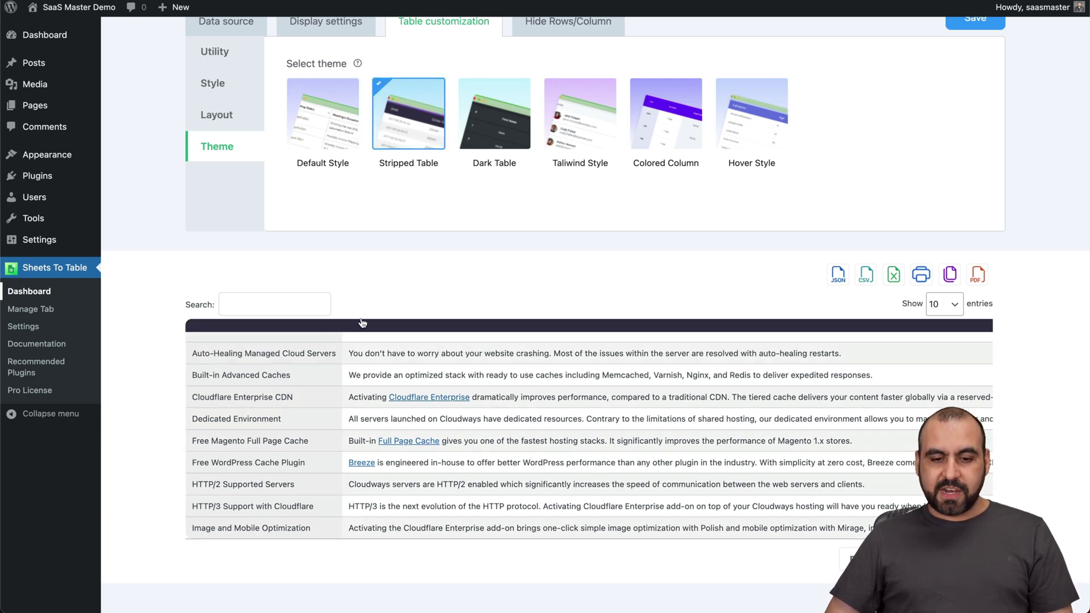
pyautogui.click(504, 152)
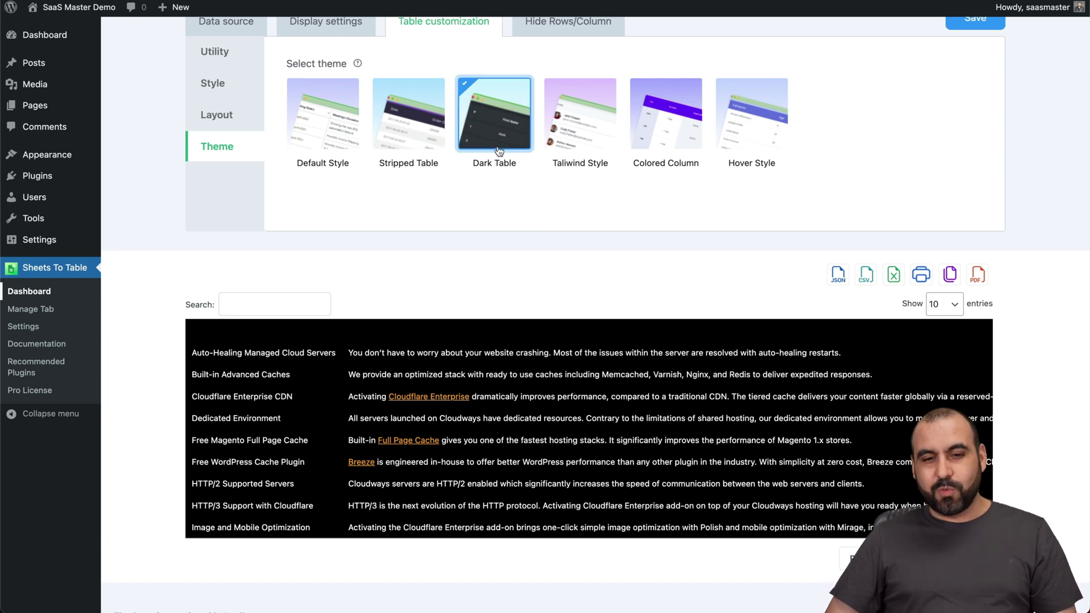
pyautogui.click(585, 138)
pyautogui.click(666, 116)
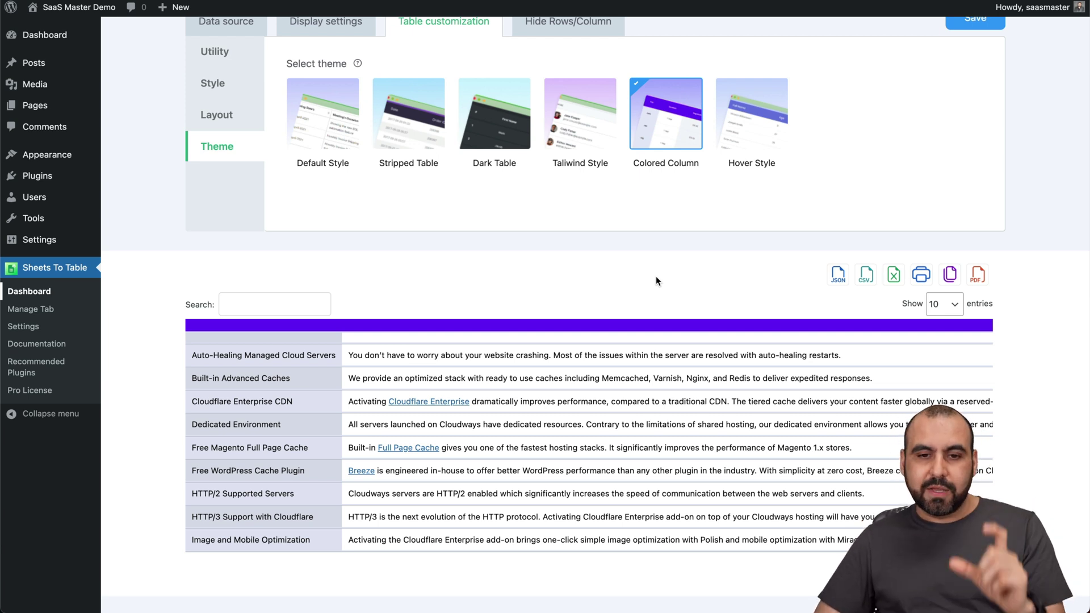
pyautogui.click(766, 141)
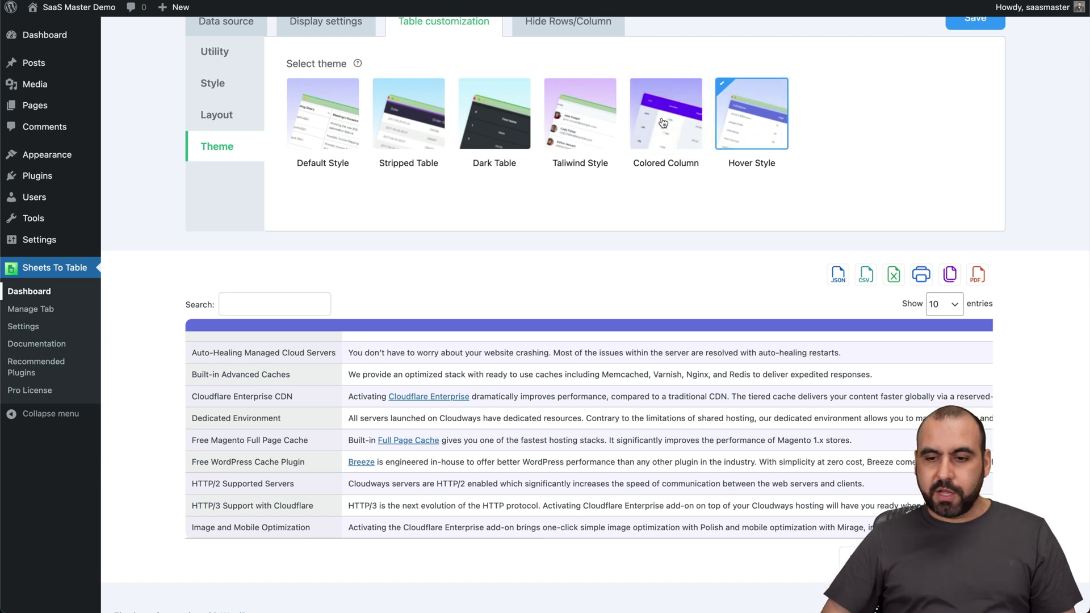
pyautogui.scroll(3, 663, 123)
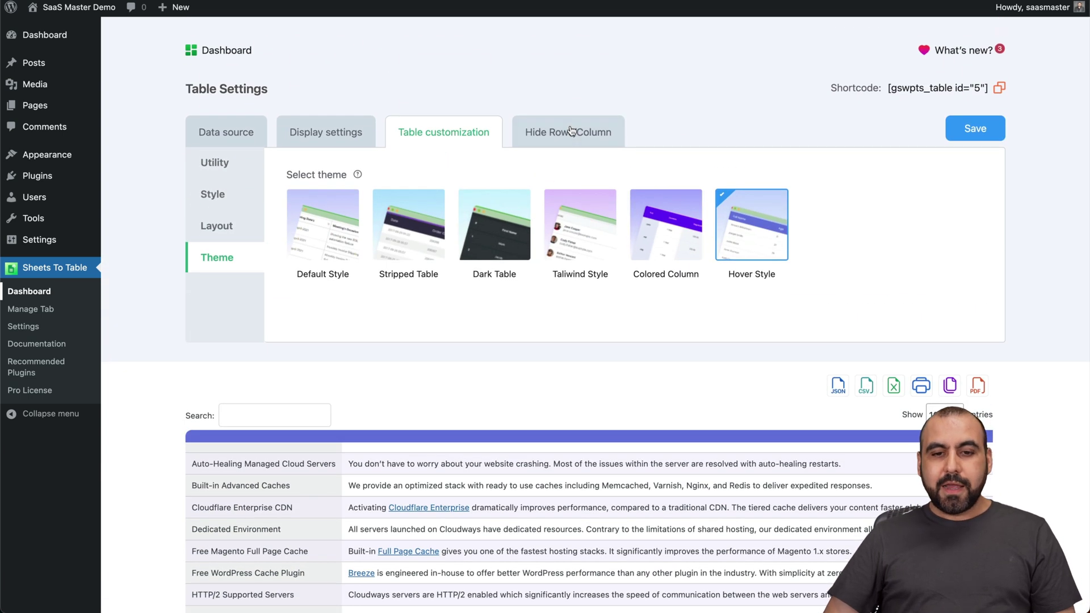
# - Hide the first column, switch its hiding from desktop to mobile, then unhide it
pyautogui.click(574, 131)
pyautogui.scroll(-2, 583, 304)
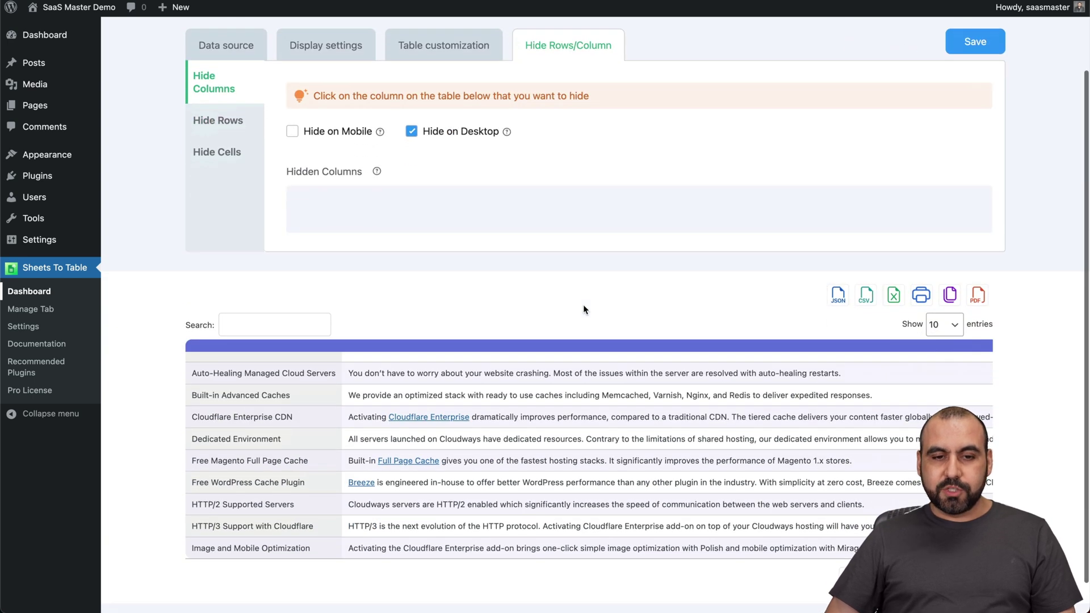
pyautogui.click(305, 379)
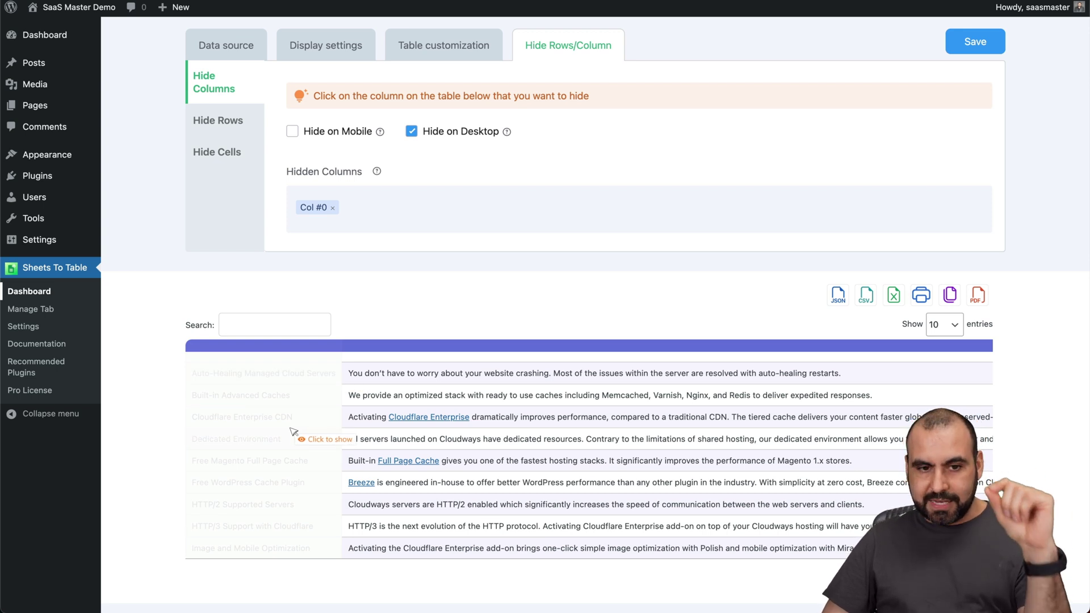
pyautogui.click(411, 134)
pyautogui.click(307, 134)
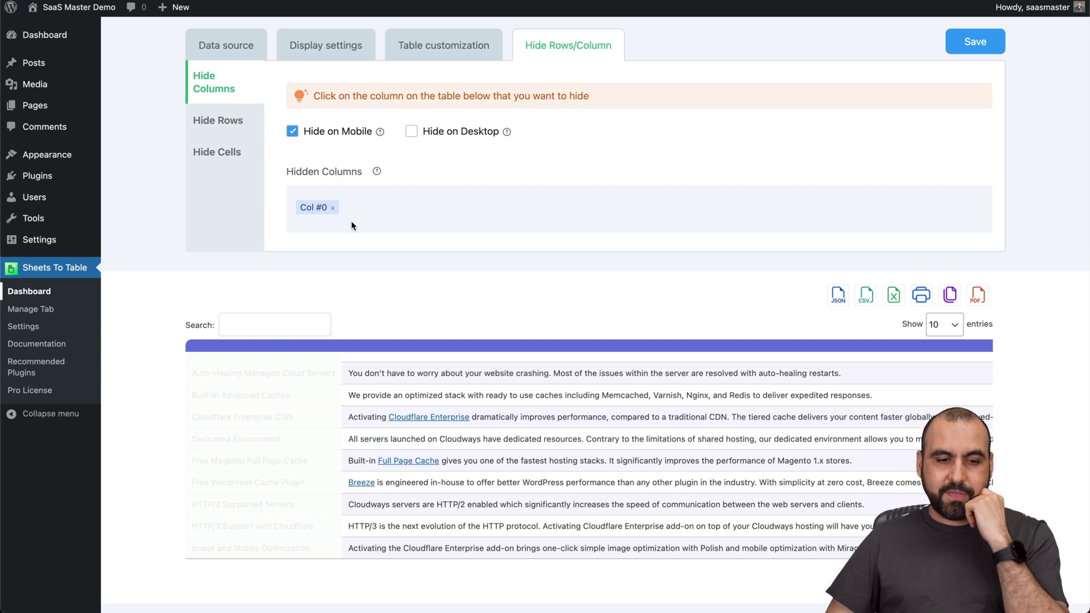
pyautogui.click(333, 208)
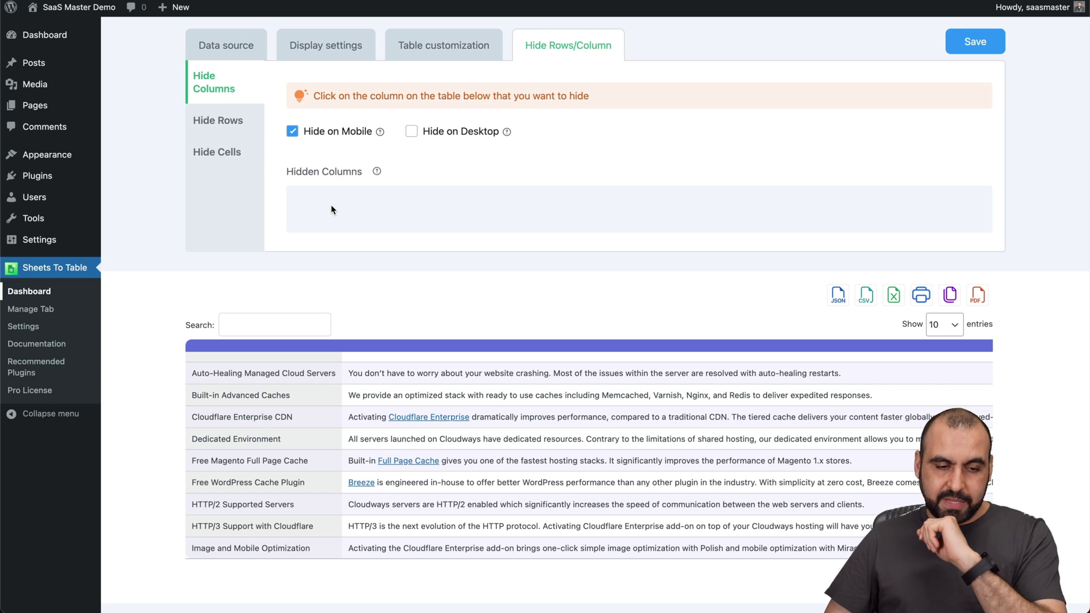
# - Hide the Cloudflare Enterprise CDN description cell (Col #2, Row #2)
pyautogui.click(237, 121)
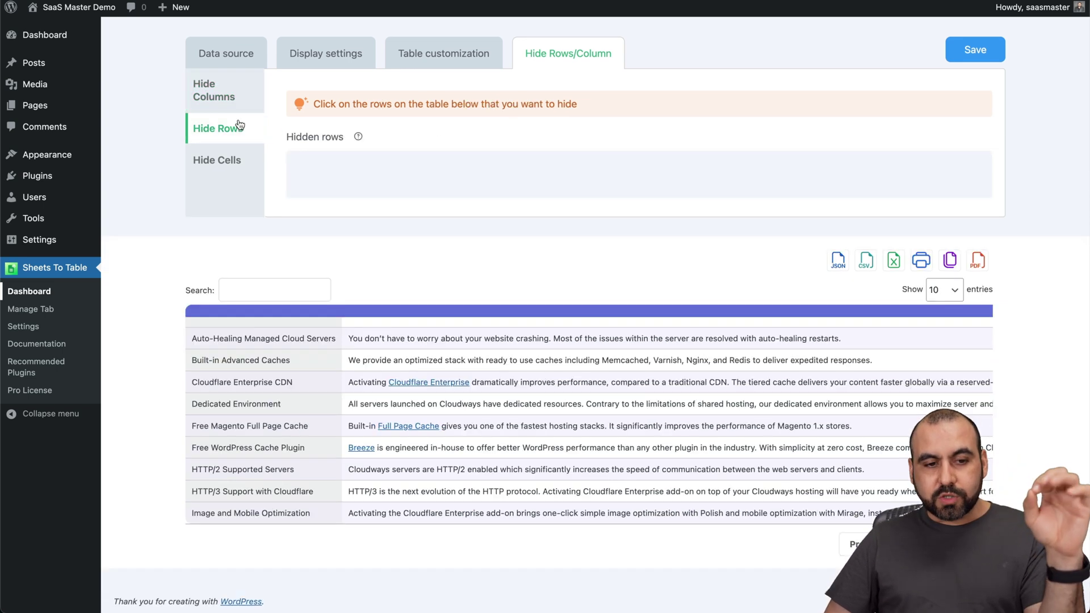
pyautogui.click(238, 166)
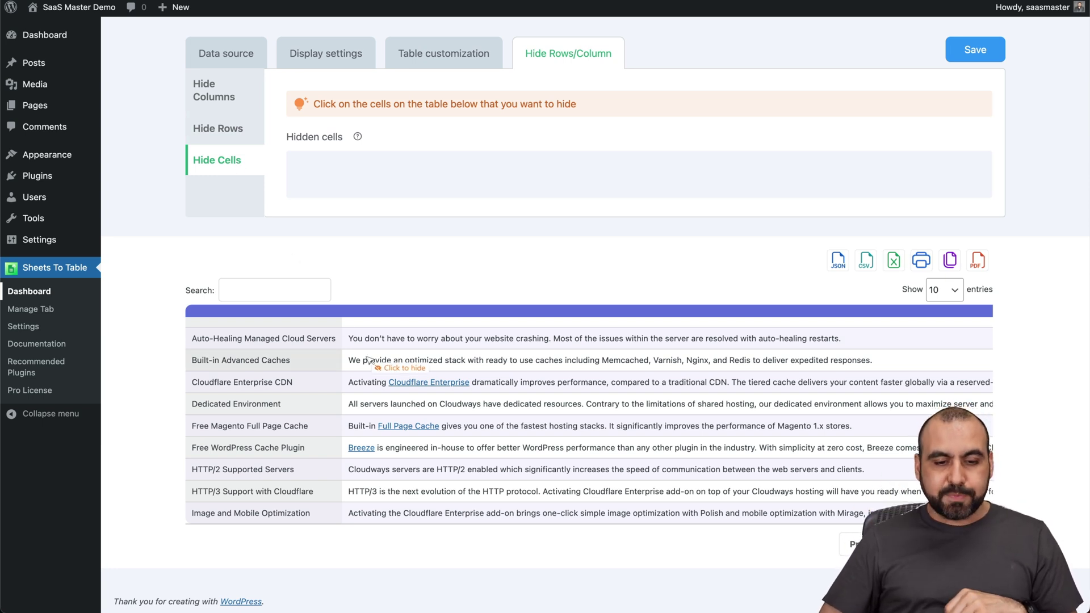
pyautogui.click(366, 387)
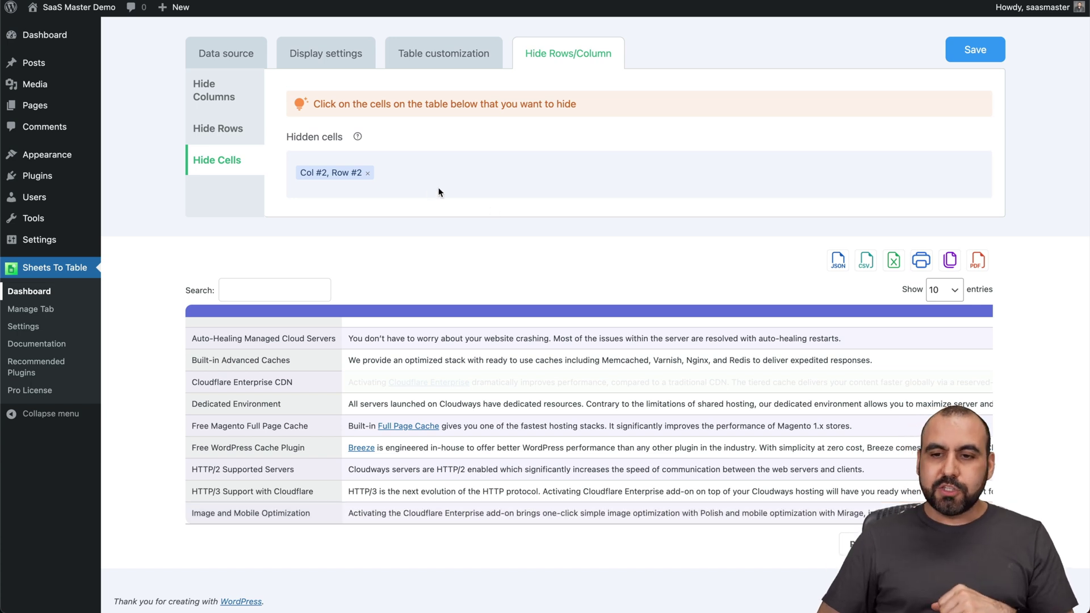
pyautogui.scroll(2, 438, 190)
# - Save the Cloudways2 table settings and copy its shortcode [gswpts_table id="5"]
pyautogui.click(971, 130)
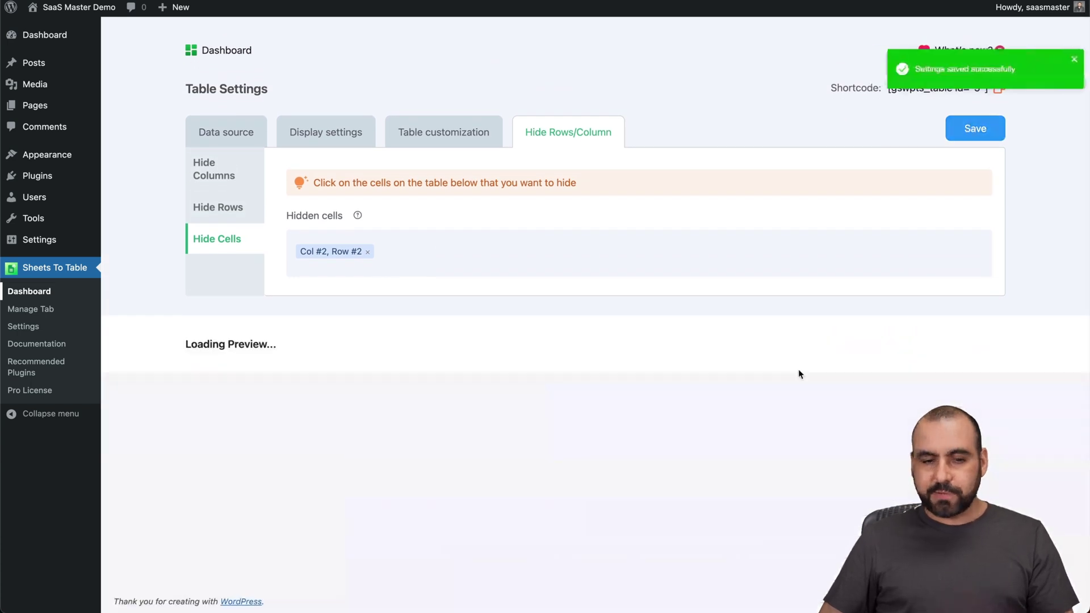
pyautogui.click(1067, 63)
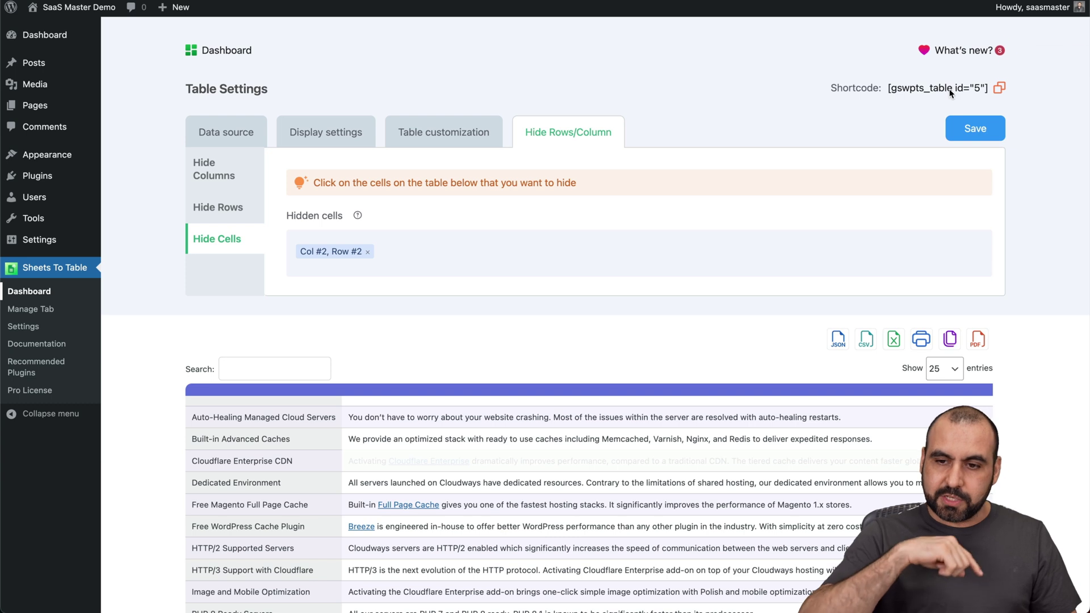
pyautogui.click(951, 92)
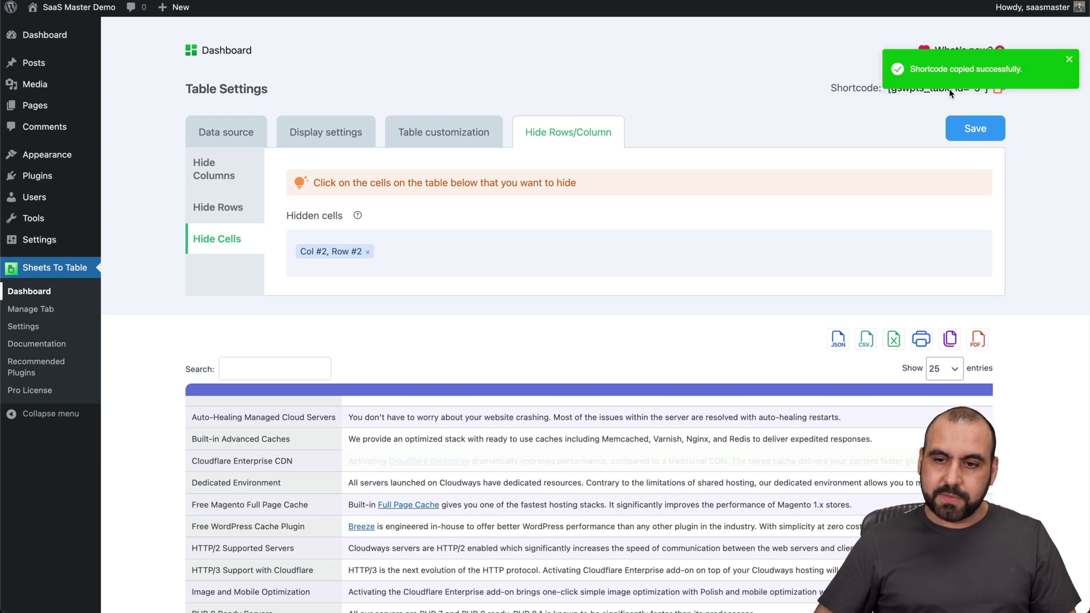
pyautogui.click(37, 106)
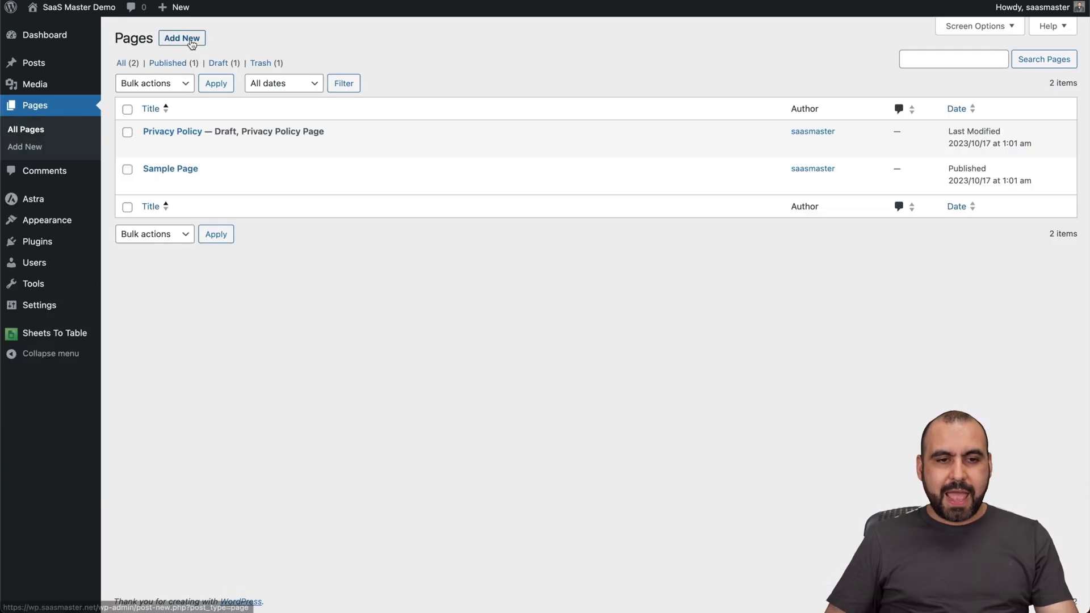
# - Start a new page titled 'Table' and paste [gswpts_table id="5"] into a Shortcode block
pyautogui.click(181, 38)
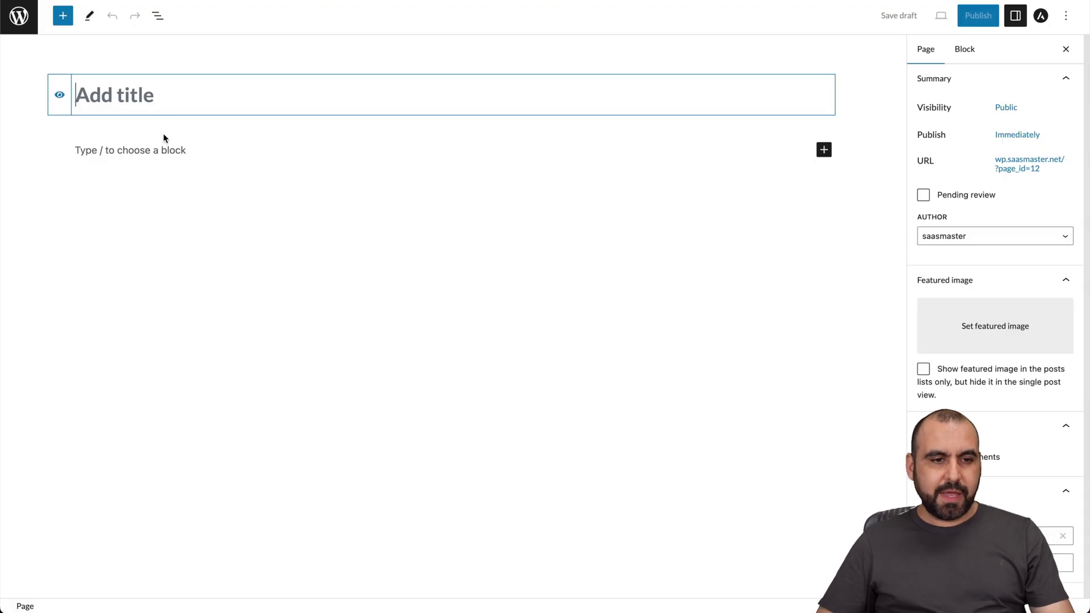
pyautogui.write('Table')
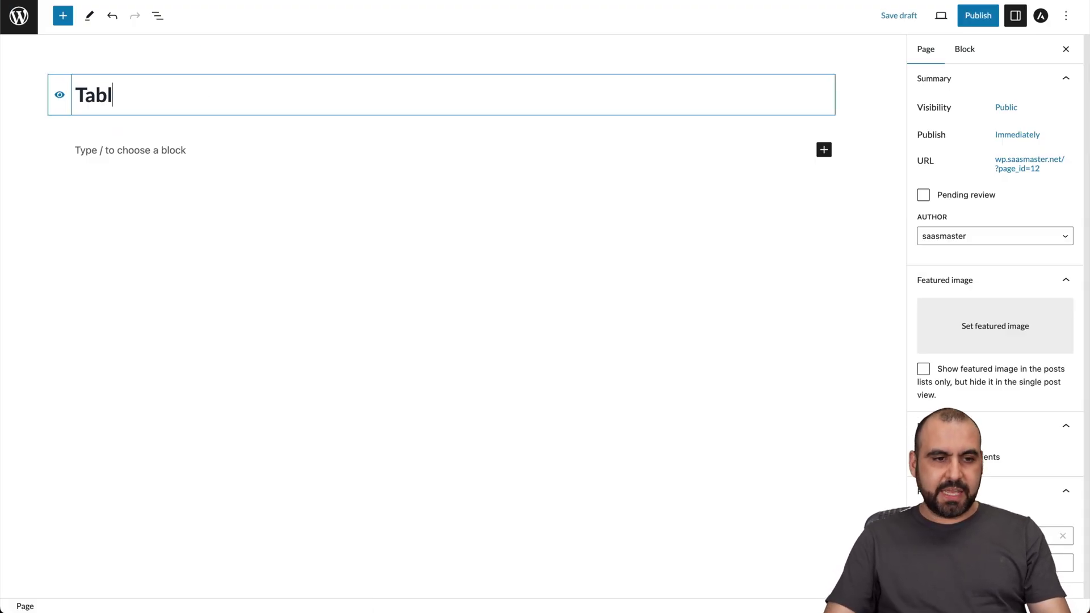
pyautogui.click(181, 151)
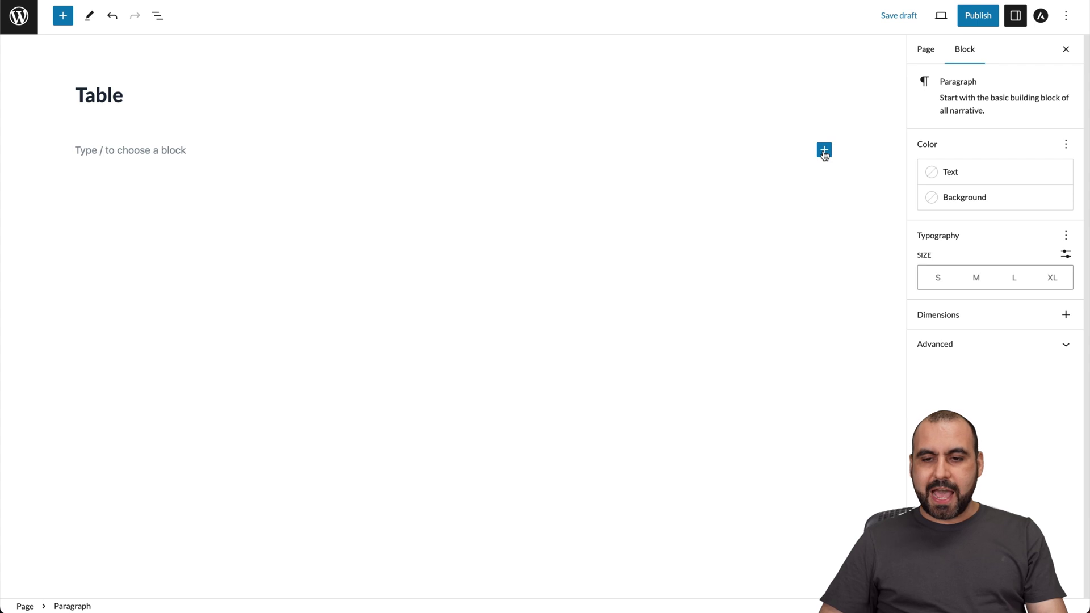
pyautogui.click(825, 149)
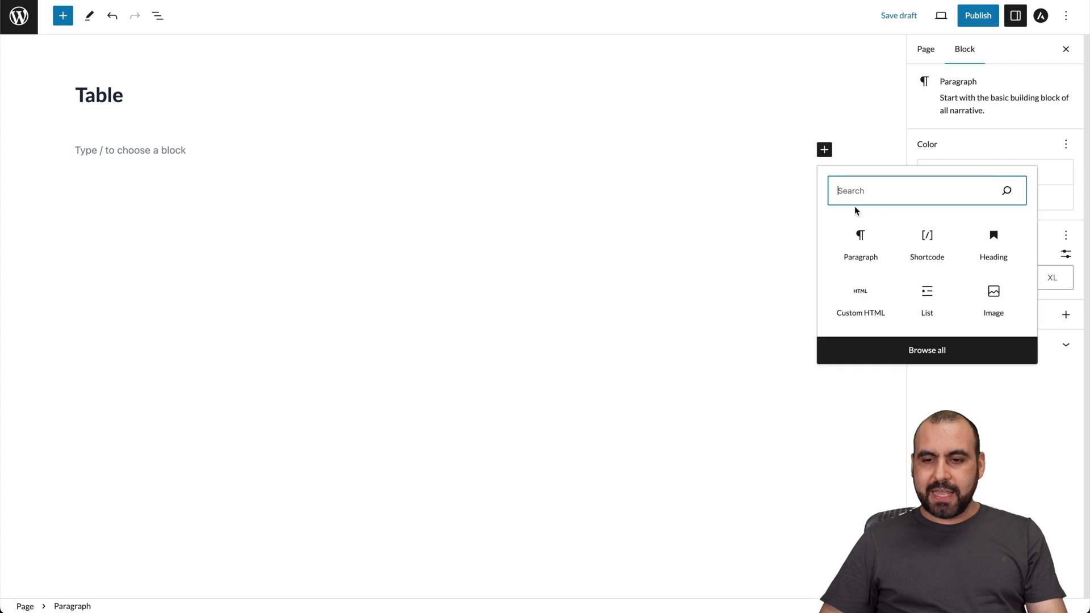
pyautogui.click(927, 238)
pyautogui.write('[gswpts_table id="5"]')
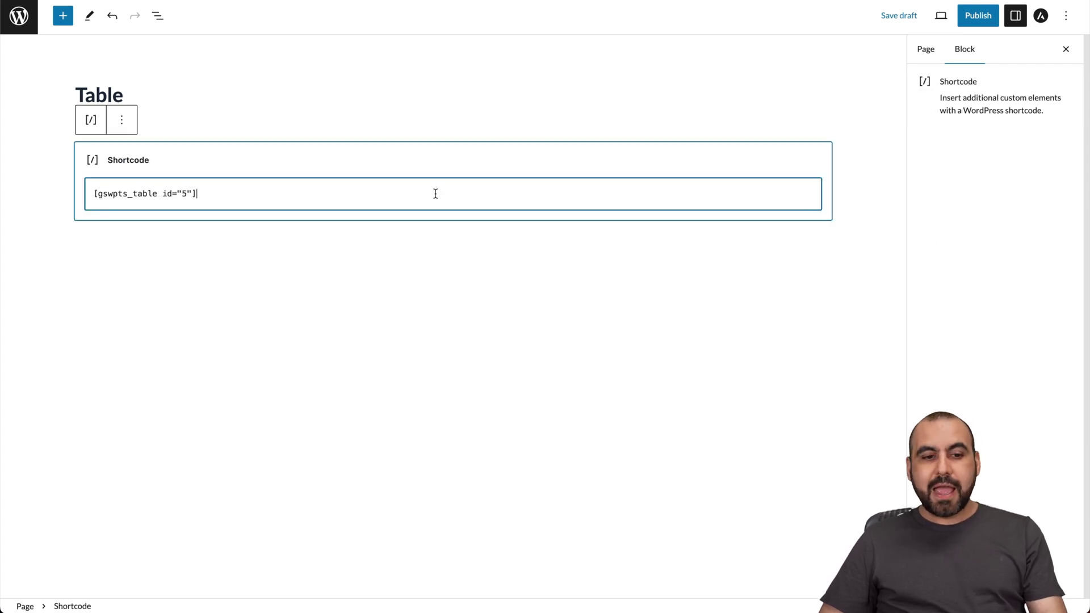
# - Publish the Table page
pyautogui.click(620, 295)
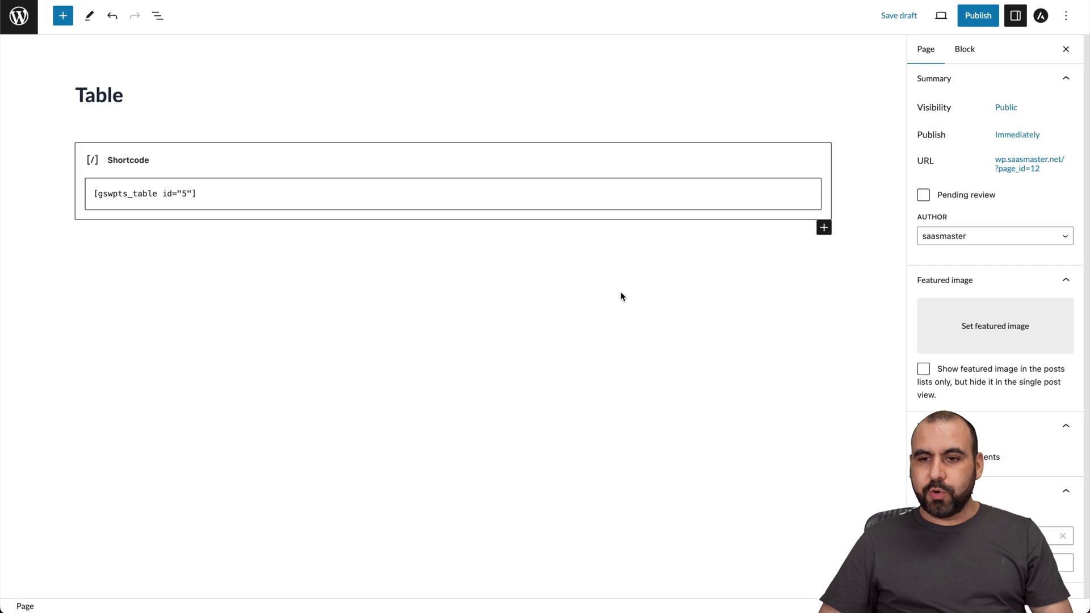
pyautogui.click(980, 23)
pyautogui.click(980, 22)
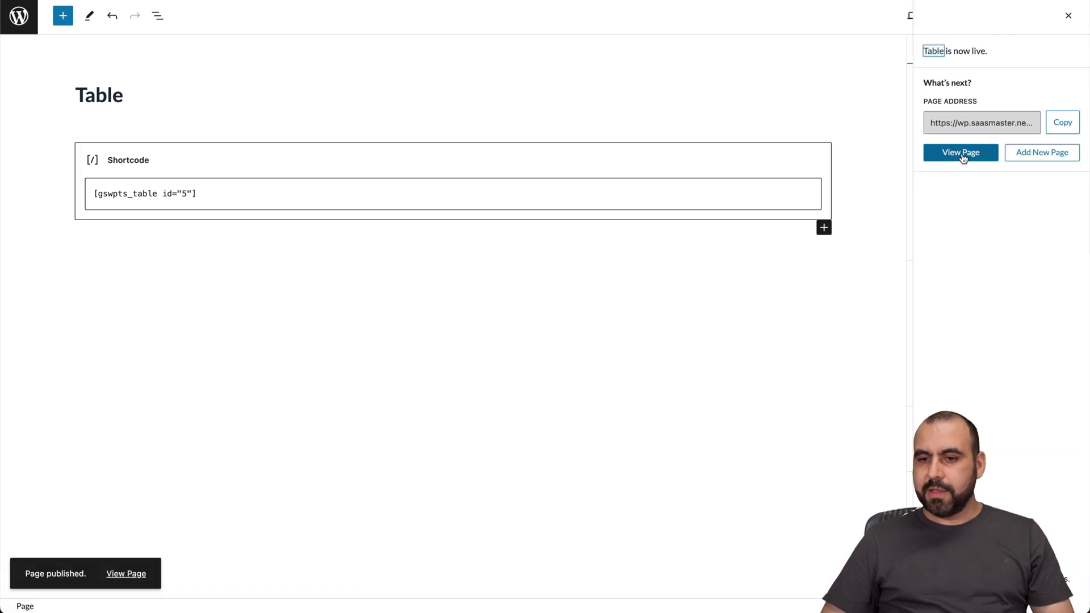
# - View the live Table page, try the table's search box, then return to the Dashboard
pyautogui.click(961, 152)
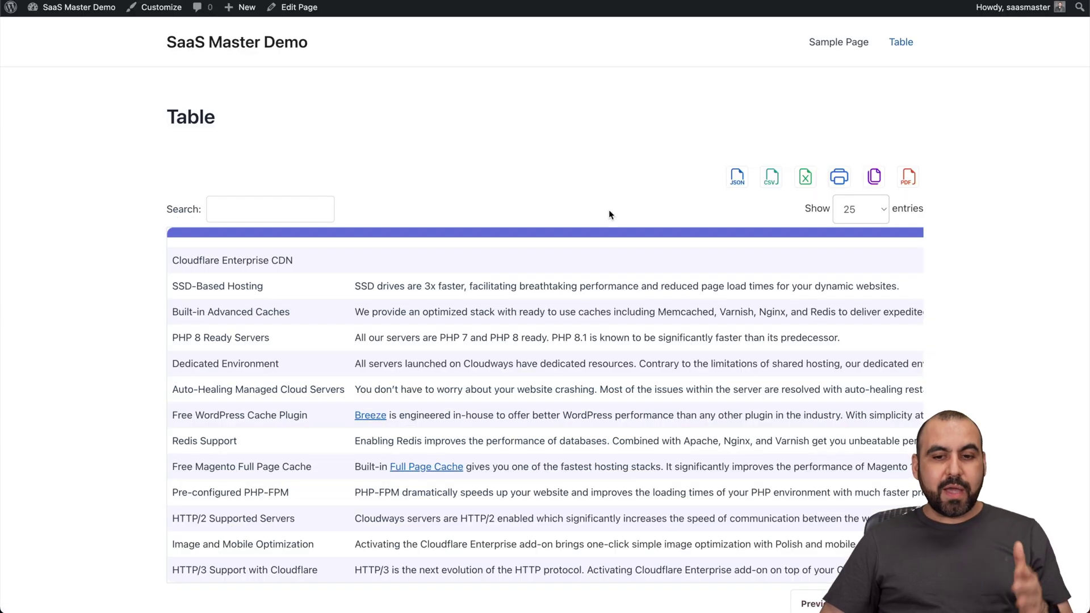
pyautogui.scroll(-3, 582, 273)
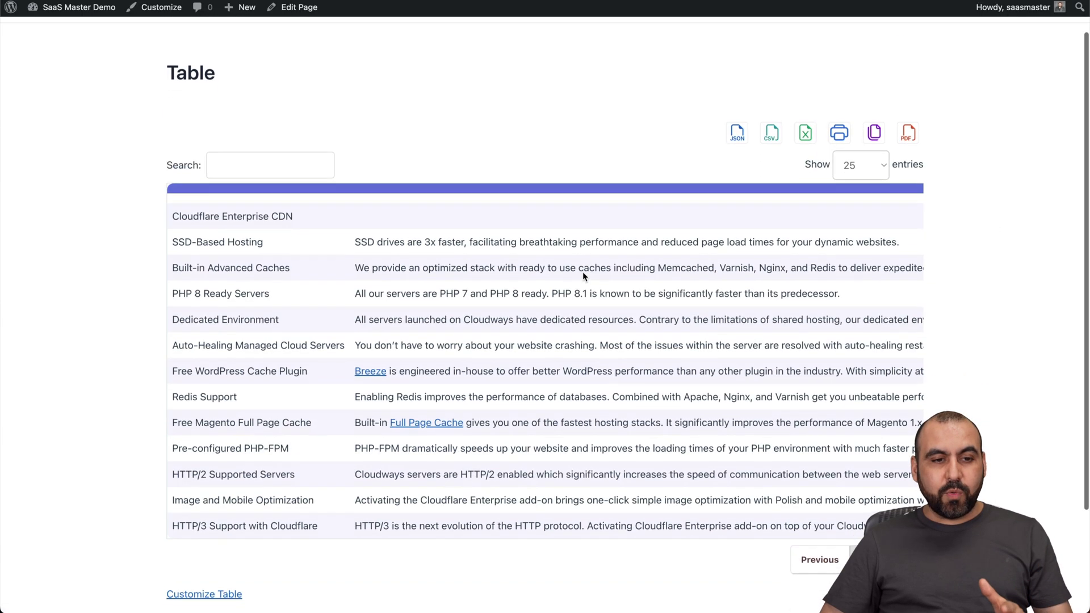
pyautogui.click(287, 112)
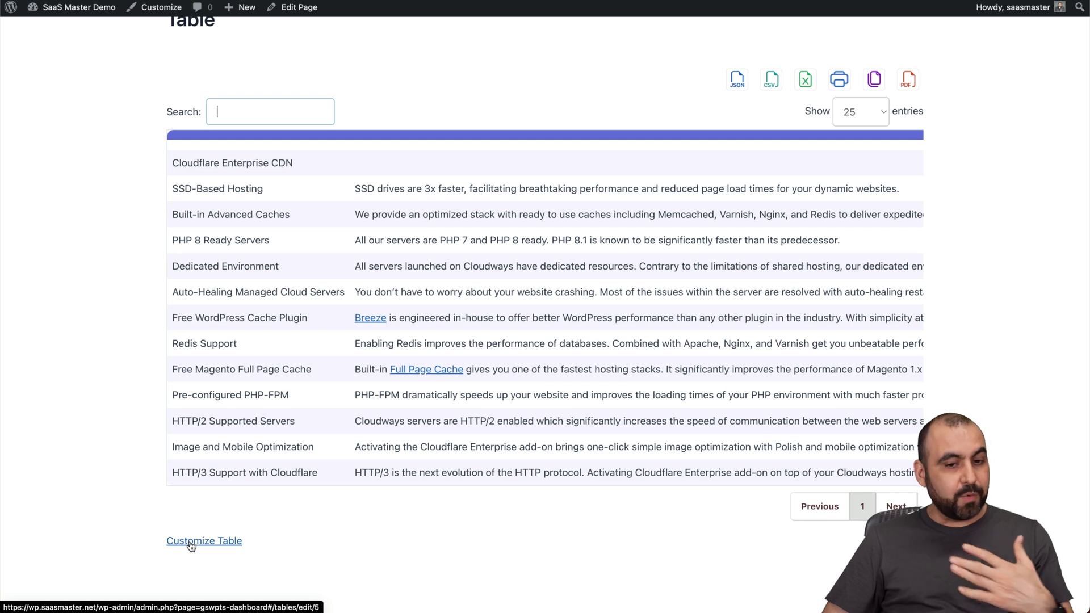
pyautogui.scroll(1, 191, 546)
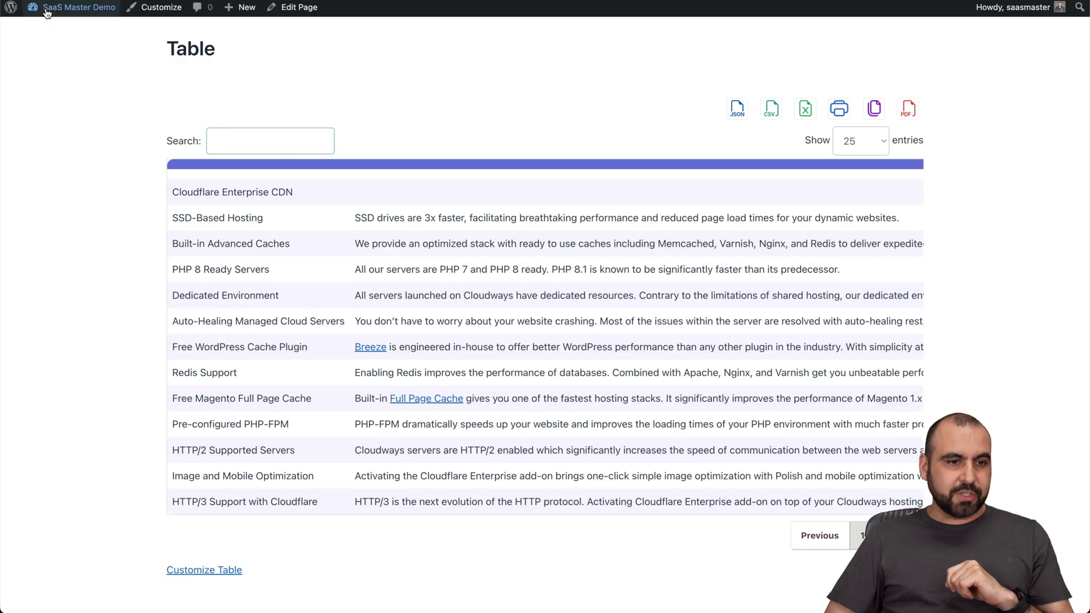
pyautogui.click(47, 12)
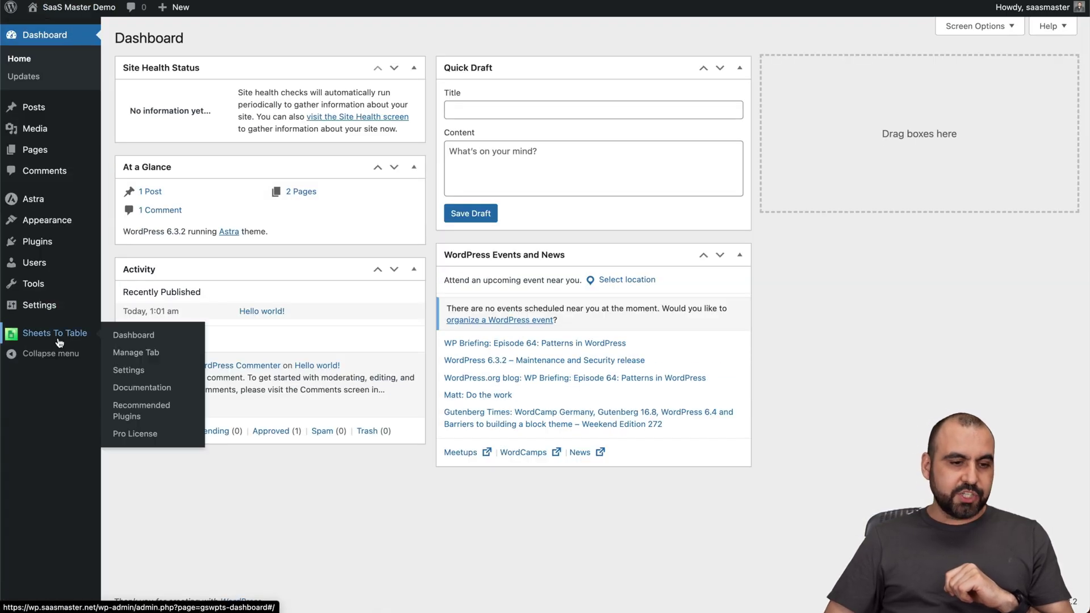
# - Open the Tab Example group from Sheets To Table's Manage Tab list, then return to the list
pyautogui.click(58, 337)
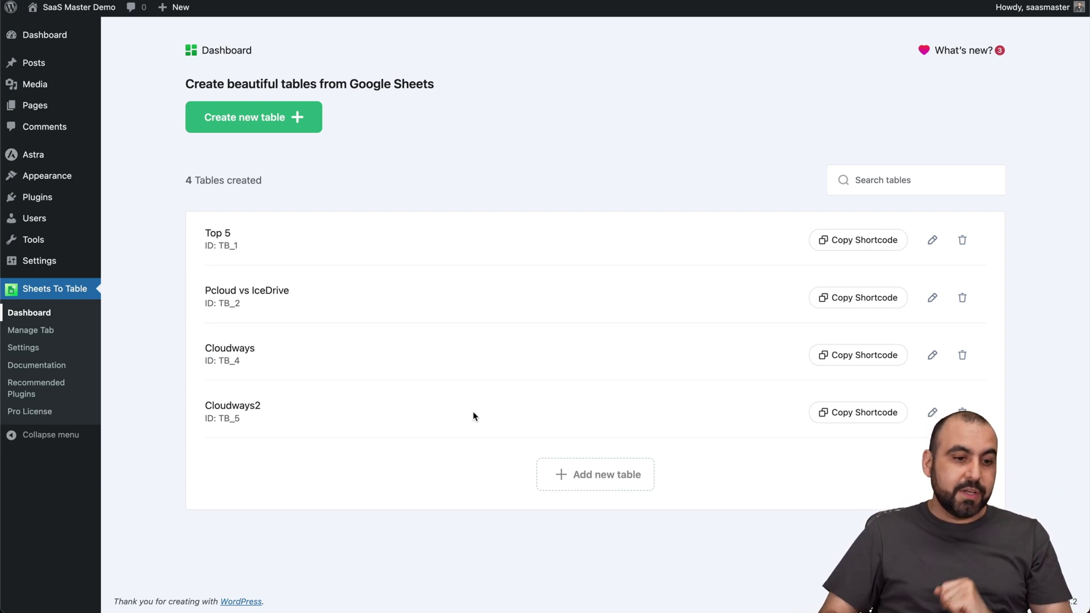
pyautogui.click(44, 332)
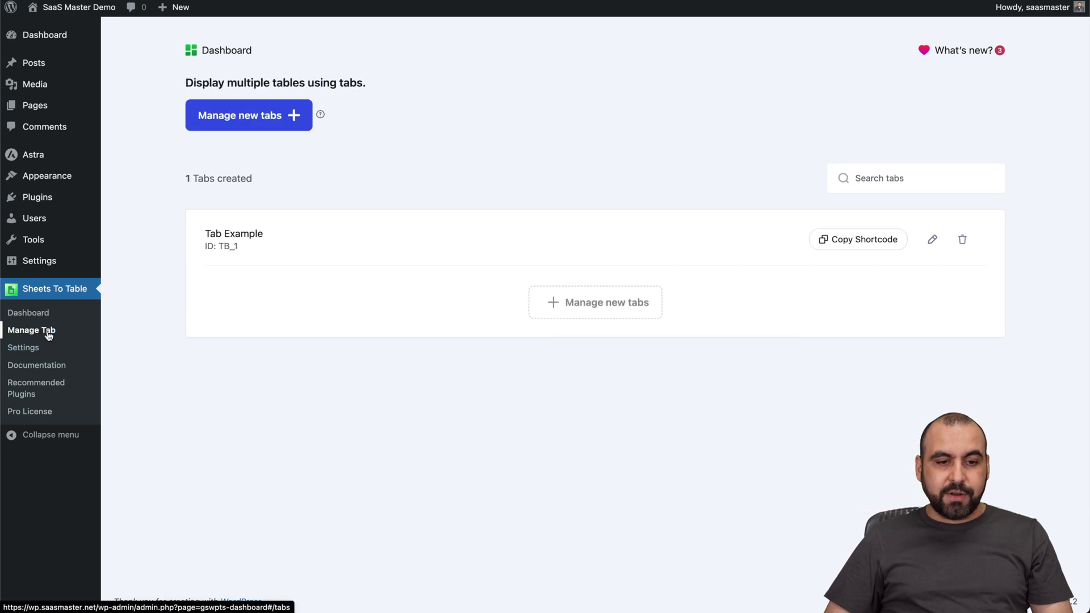
pyautogui.click(225, 235)
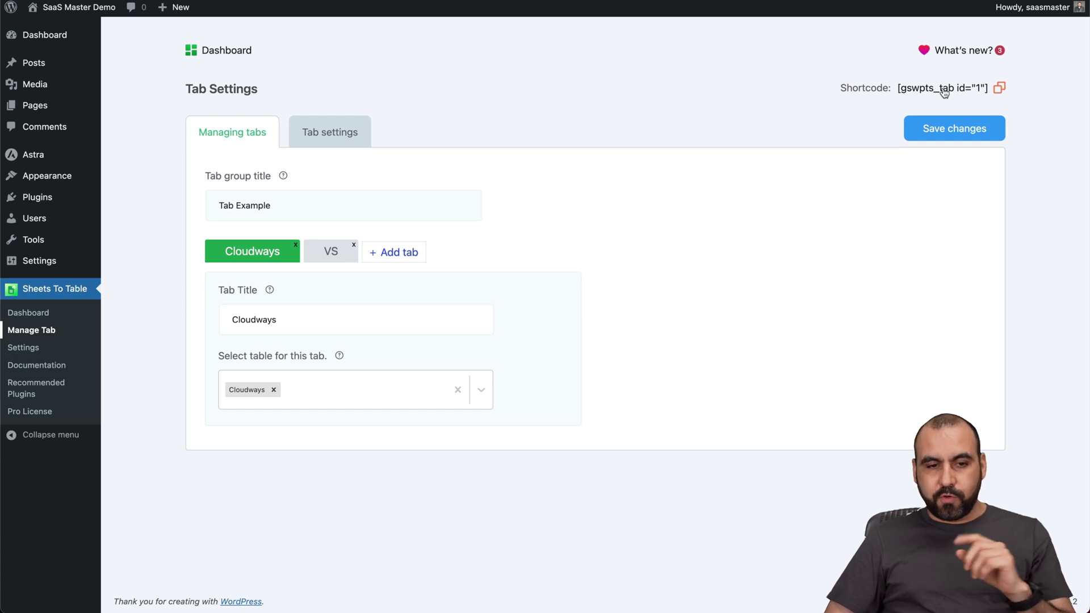
pyautogui.click(53, 314)
# - Create a tab group titled NEW whose first tab, Cloudways, shows a Cloudways table
pyautogui.click(261, 124)
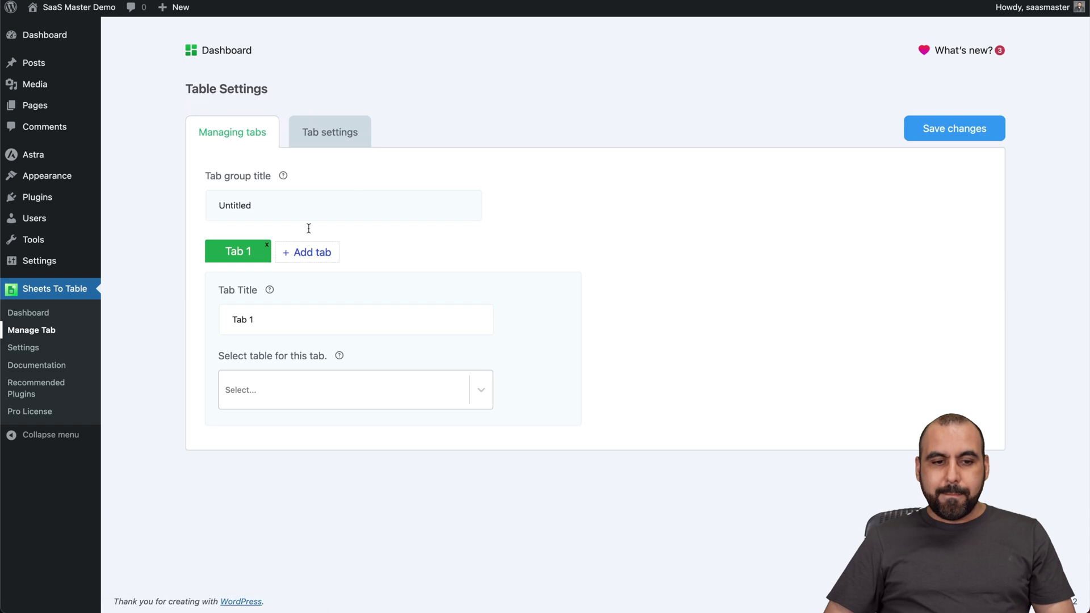
pyautogui.doubleClick(259, 208)
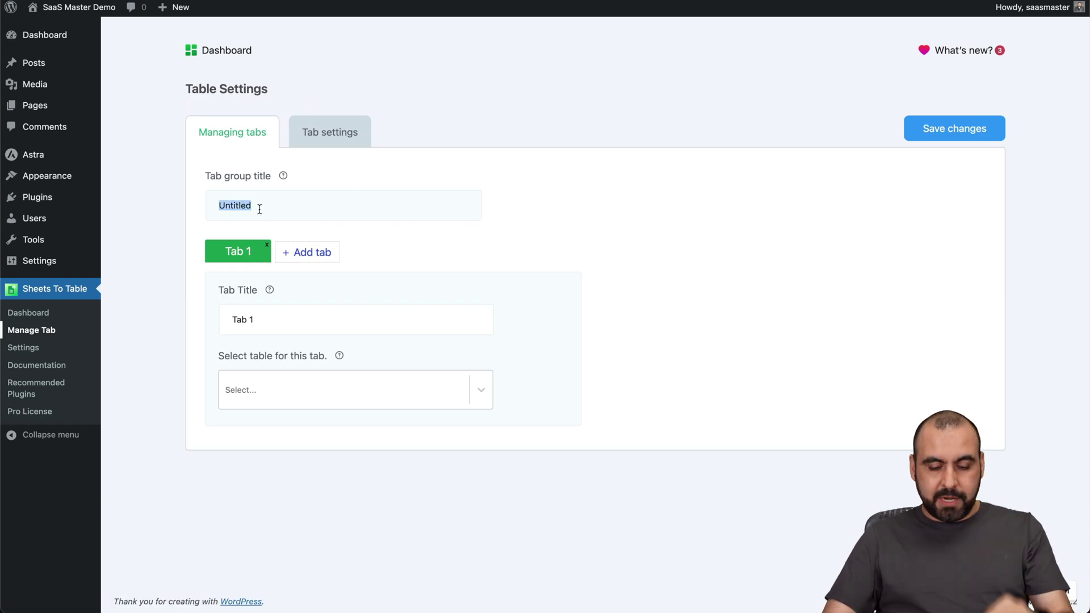
pyautogui.write('NEW')
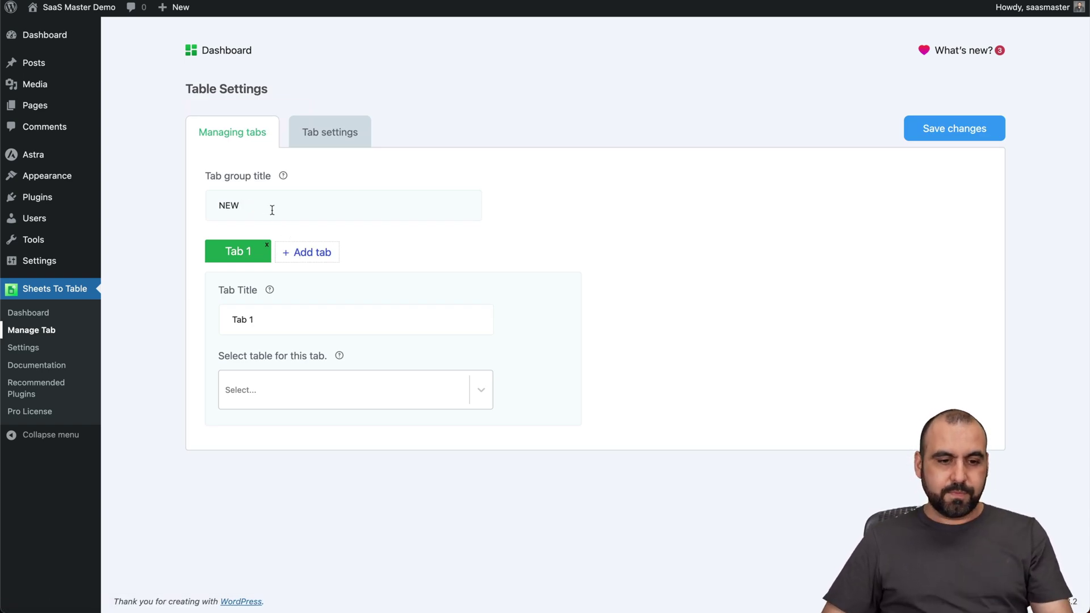
pyautogui.tripleClick(256, 319)
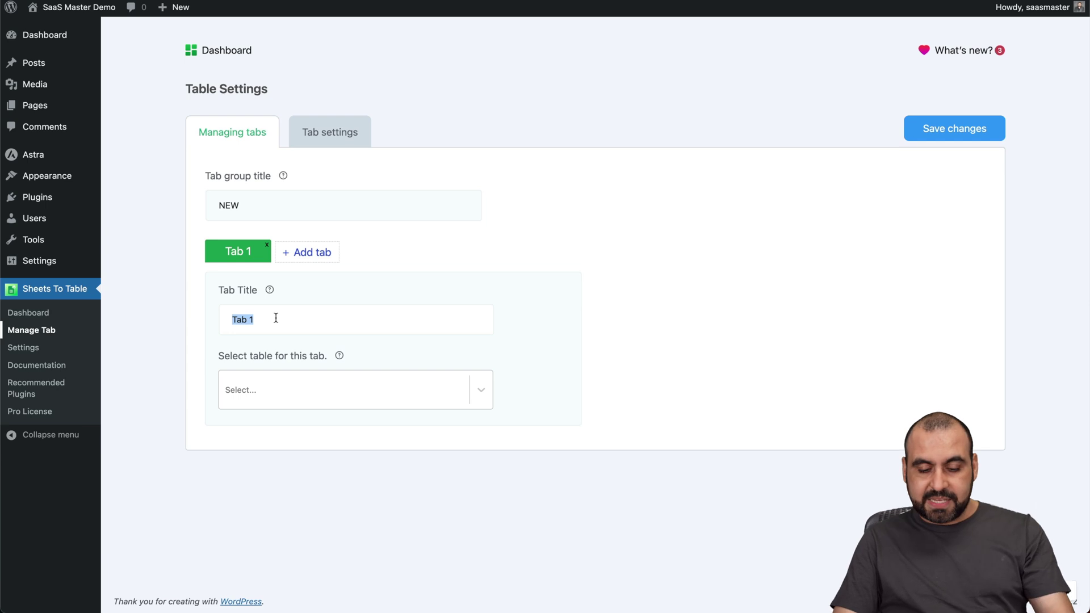
pyautogui.write('Cloudw')
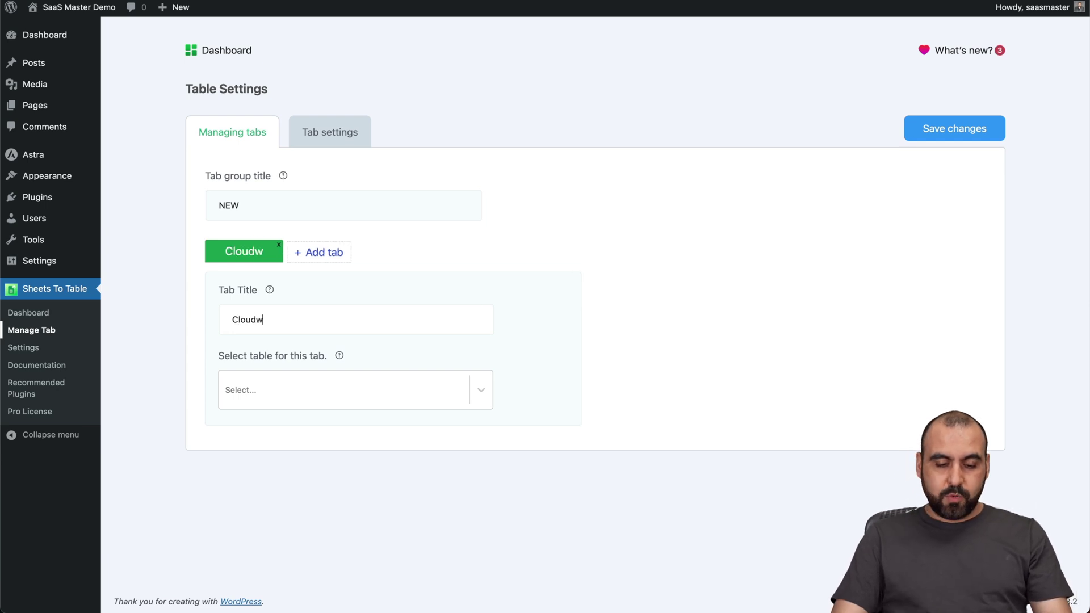
pyautogui.write('ays')
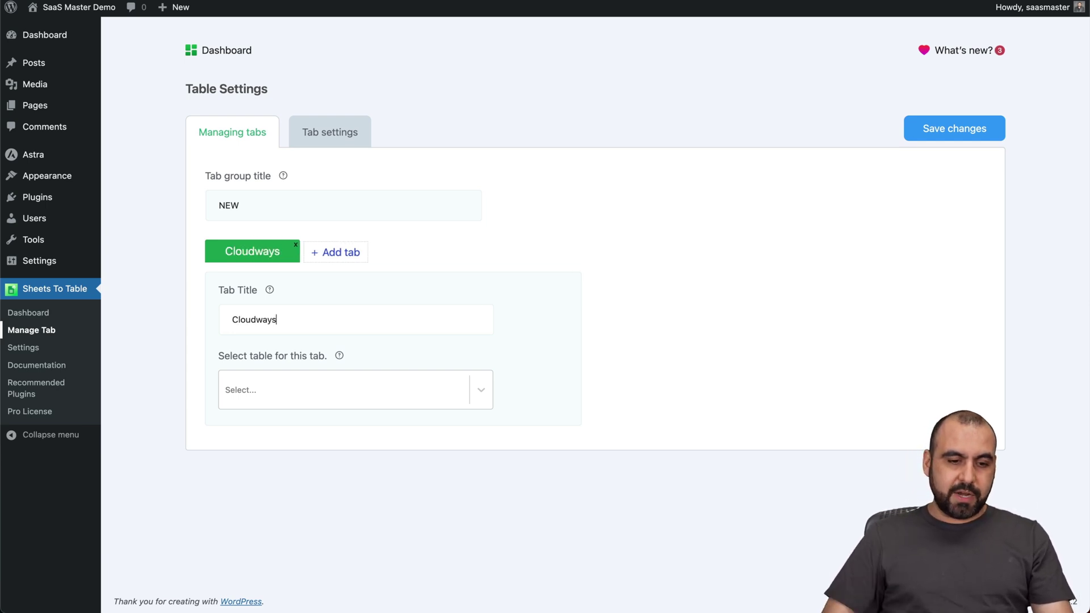
pyautogui.click(314, 393)
pyautogui.click(312, 471)
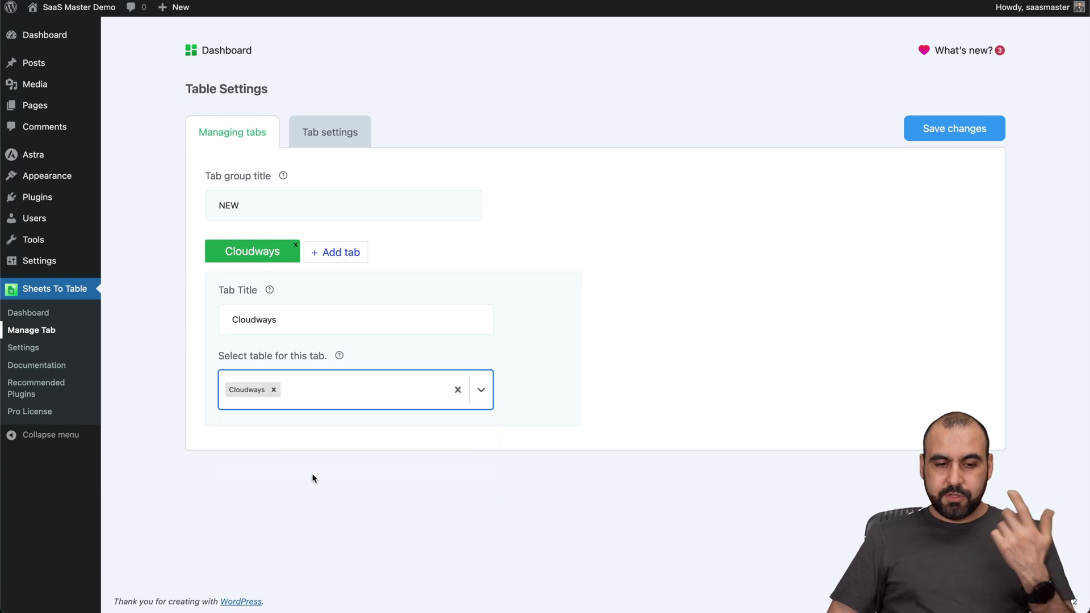
pyautogui.click(310, 387)
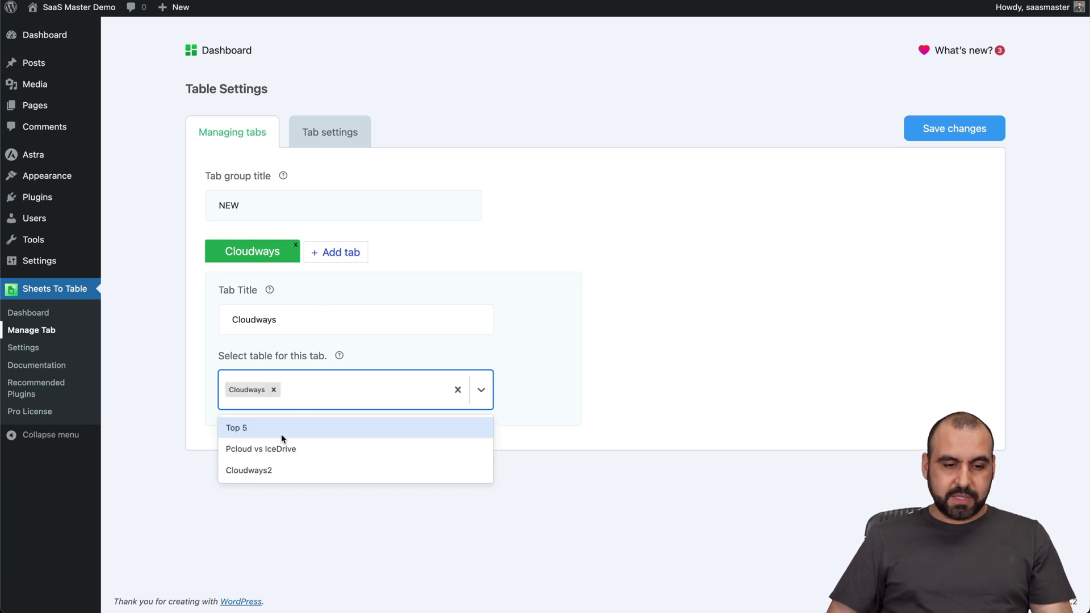
pyautogui.click(275, 390)
pyautogui.click(255, 390)
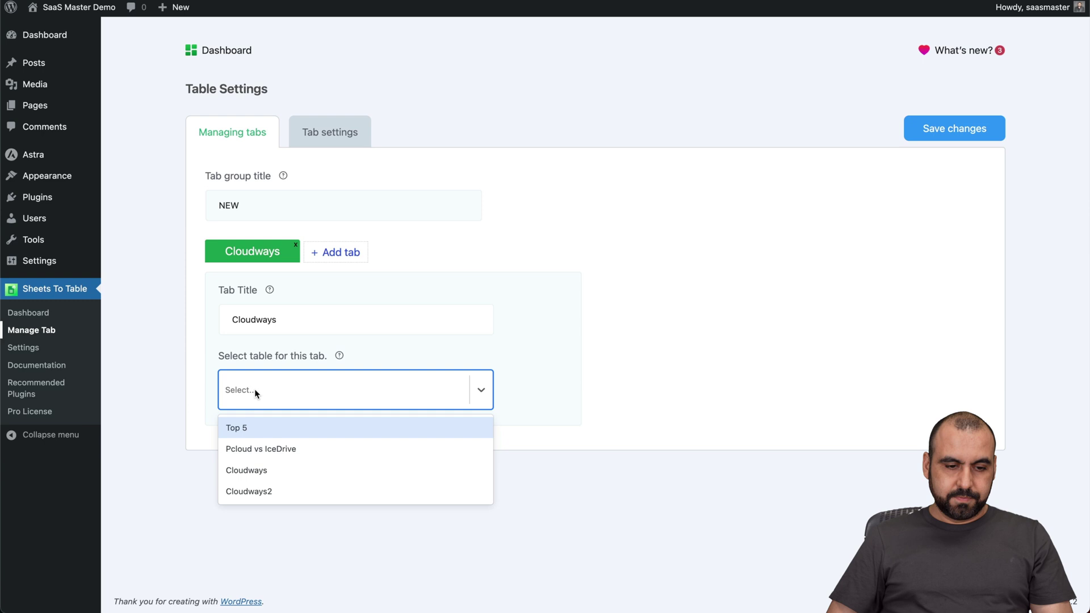
pyautogui.click(268, 485)
# - Add a second tab named VS showing the Pcloud vs IceDrive table
pyautogui.click(350, 252)
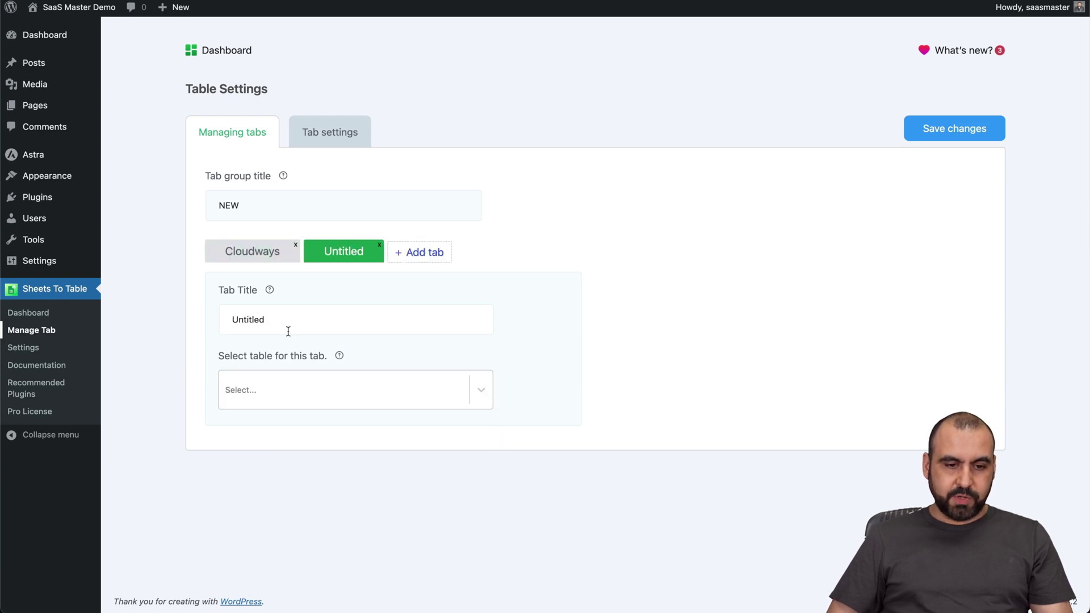
pyautogui.doubleClick(284, 308)
pyautogui.write('VS')
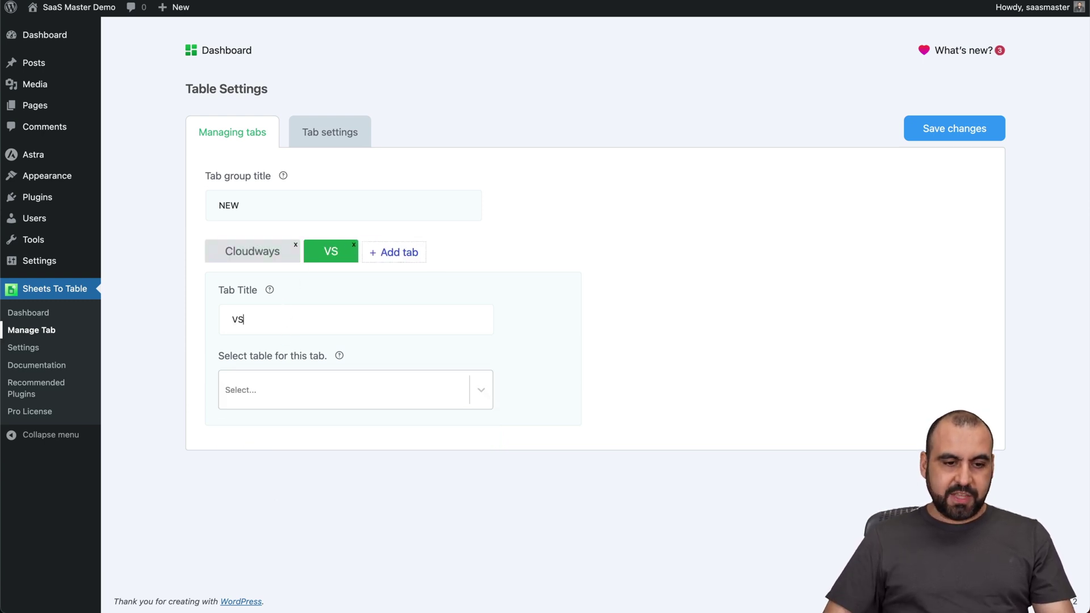
pyautogui.click(260, 404)
pyautogui.click(294, 446)
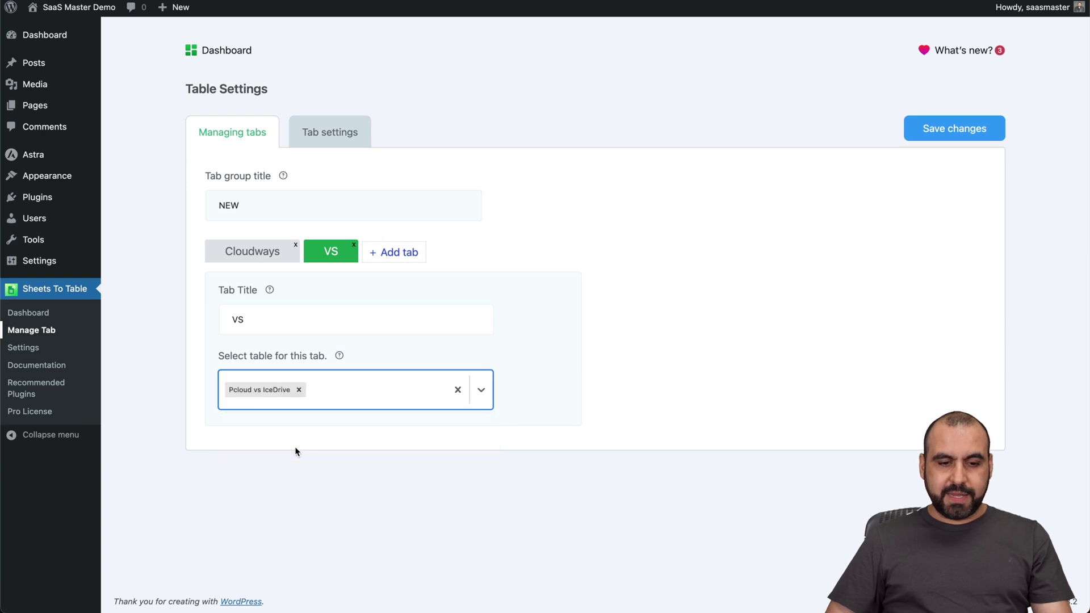
pyautogui.click(411, 466)
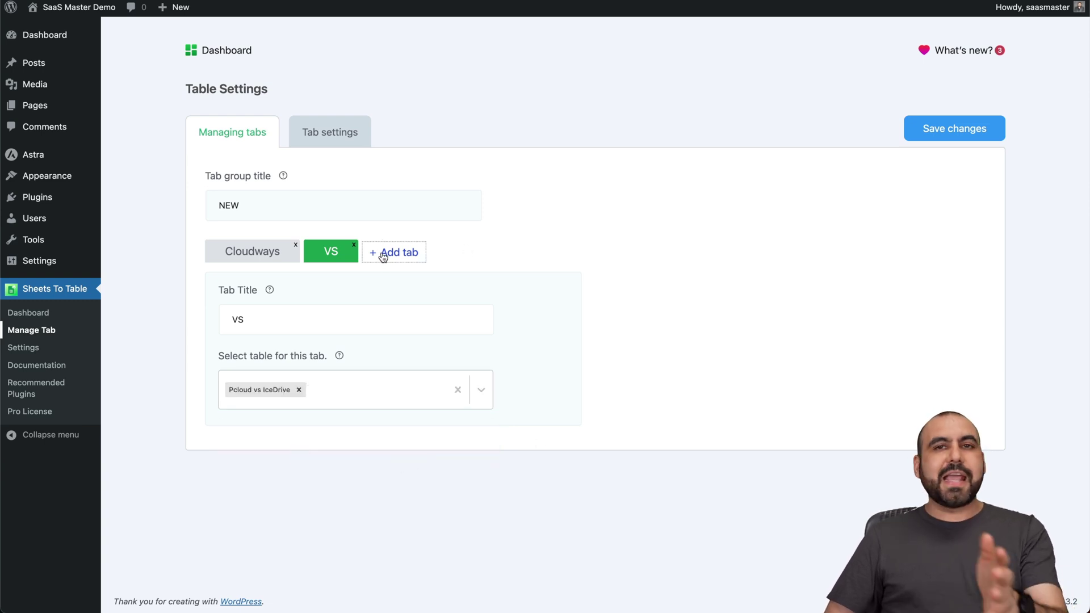
pyautogui.click(345, 128)
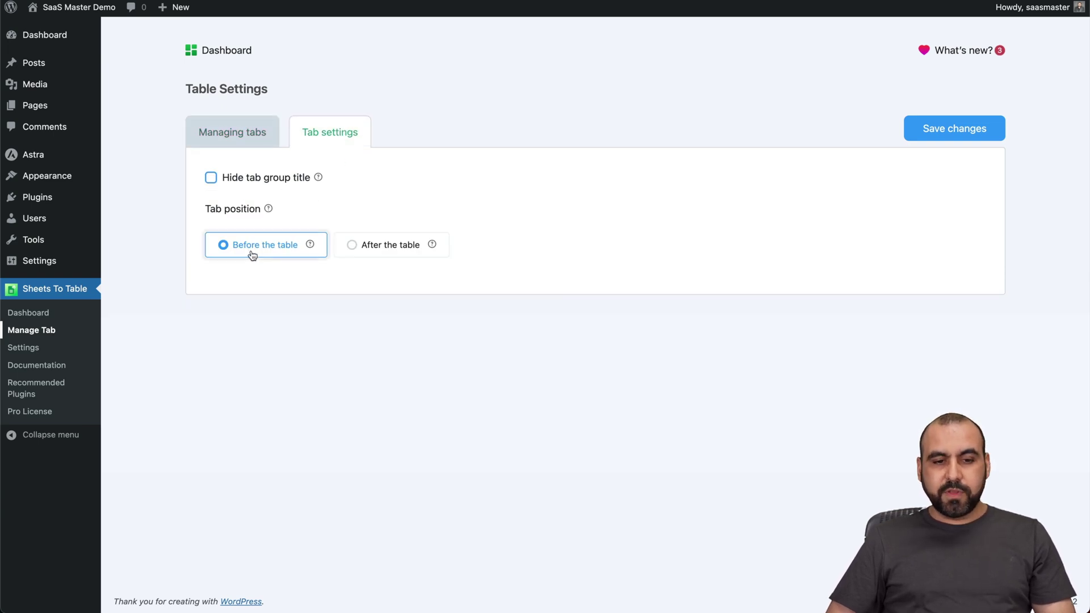
# - Save the NEW tab group, copy its shortcode [gswpts_tab id="2"], and open the Table page
pyautogui.click(955, 134)
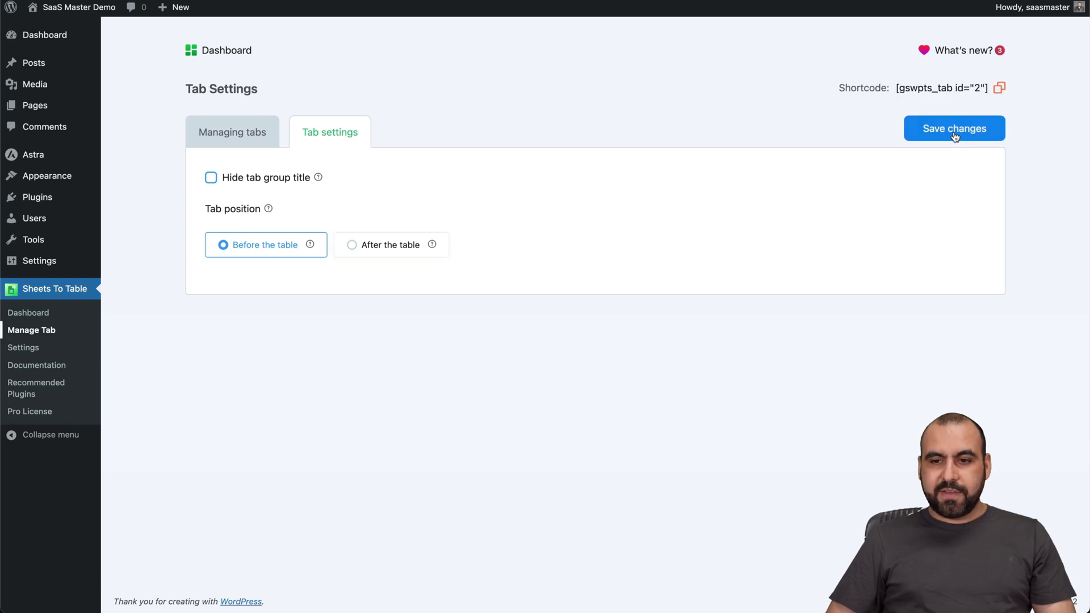
pyautogui.click(998, 88)
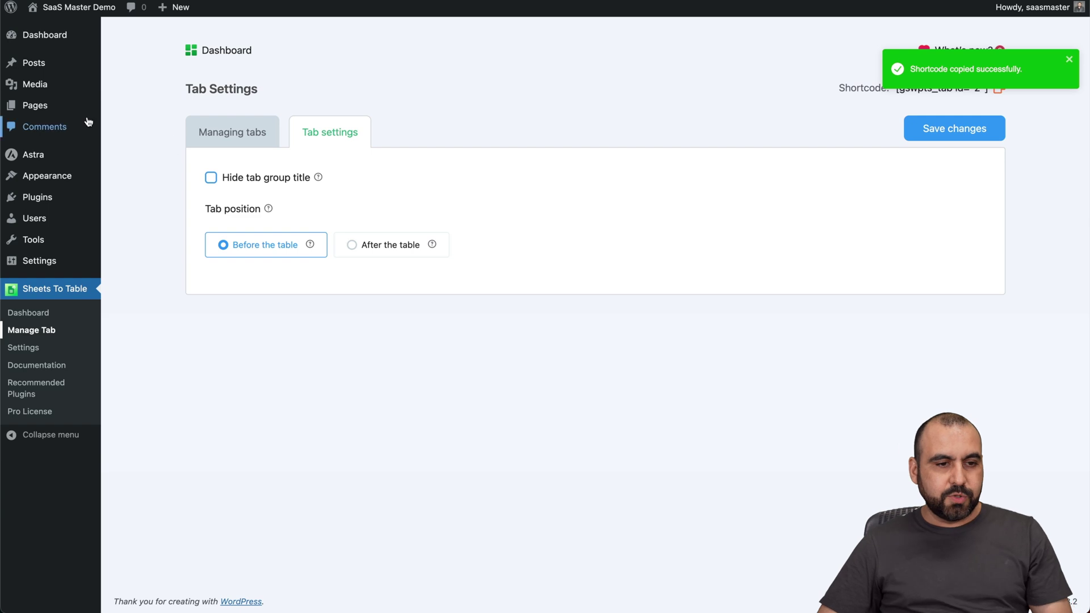
pyautogui.click(67, 112)
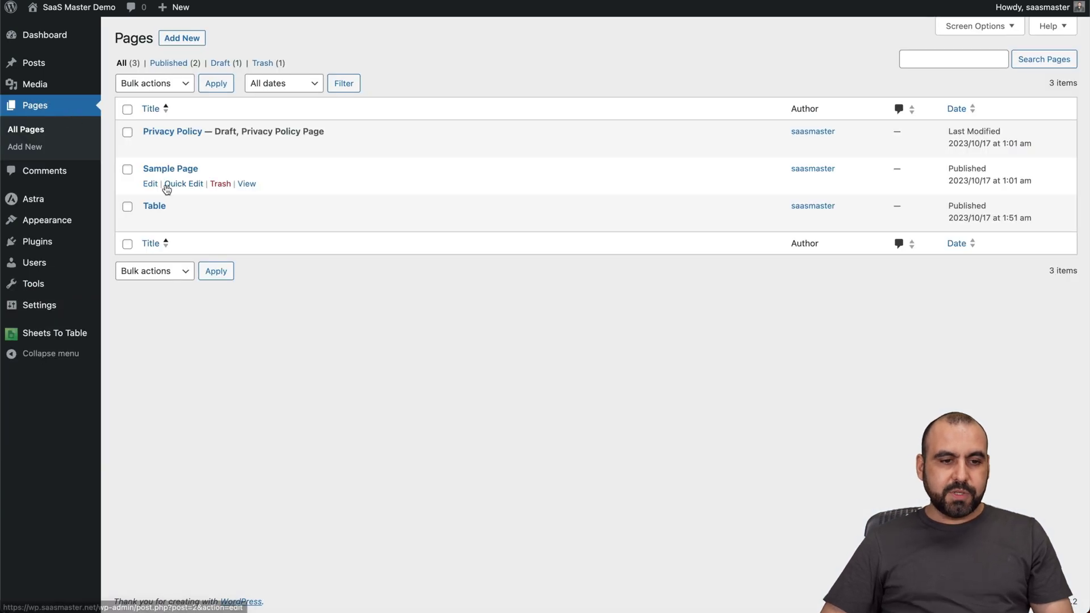
pyautogui.click(150, 221)
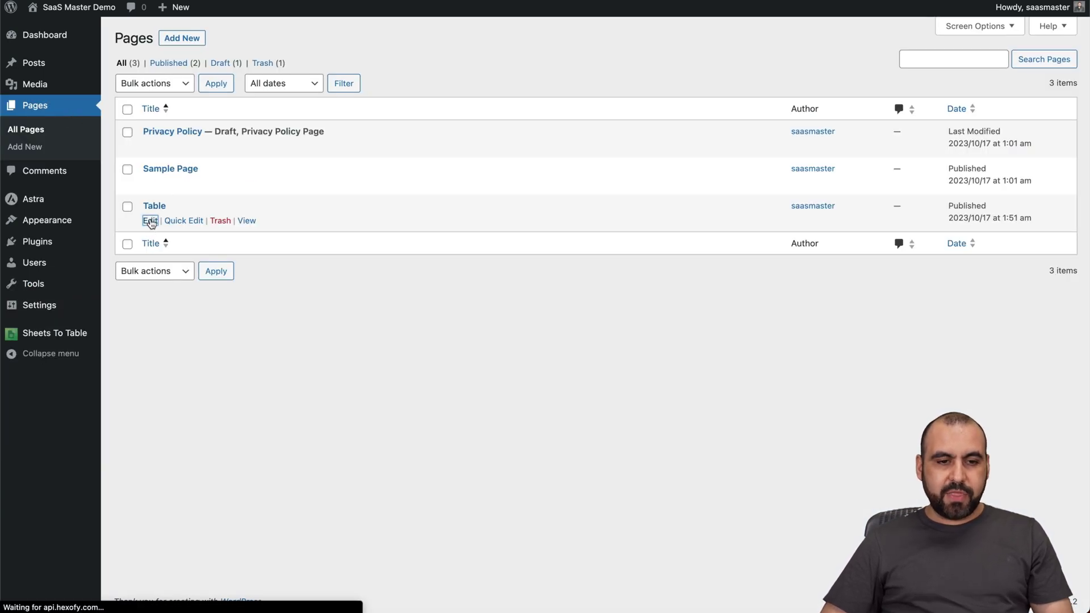
# - Replace the page's old shortcode with [gswpts_tab id="2"] and update the Table page
pyautogui.click(221, 189)
pyautogui.hotkey('ctrl', 'a')
pyautogui.hotkey('ctrl', 'v')
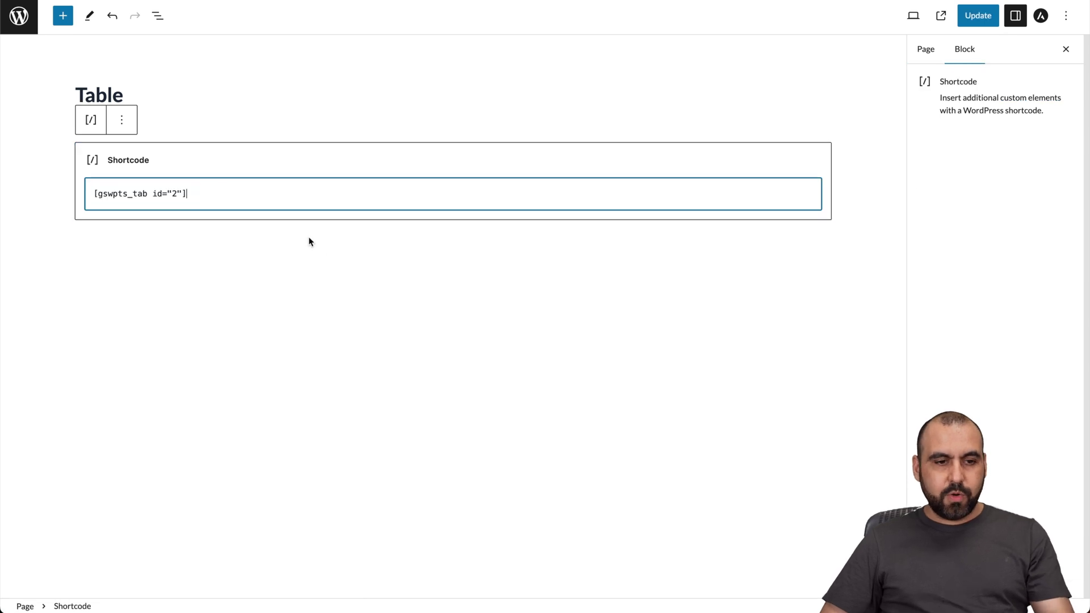
pyautogui.click(328, 253)
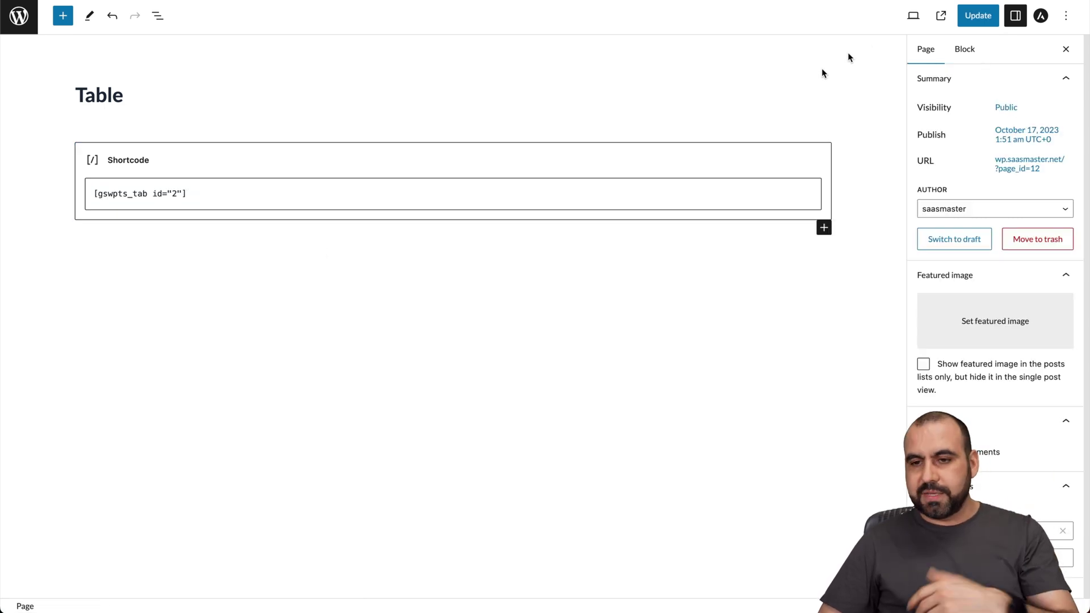
pyautogui.click(982, 20)
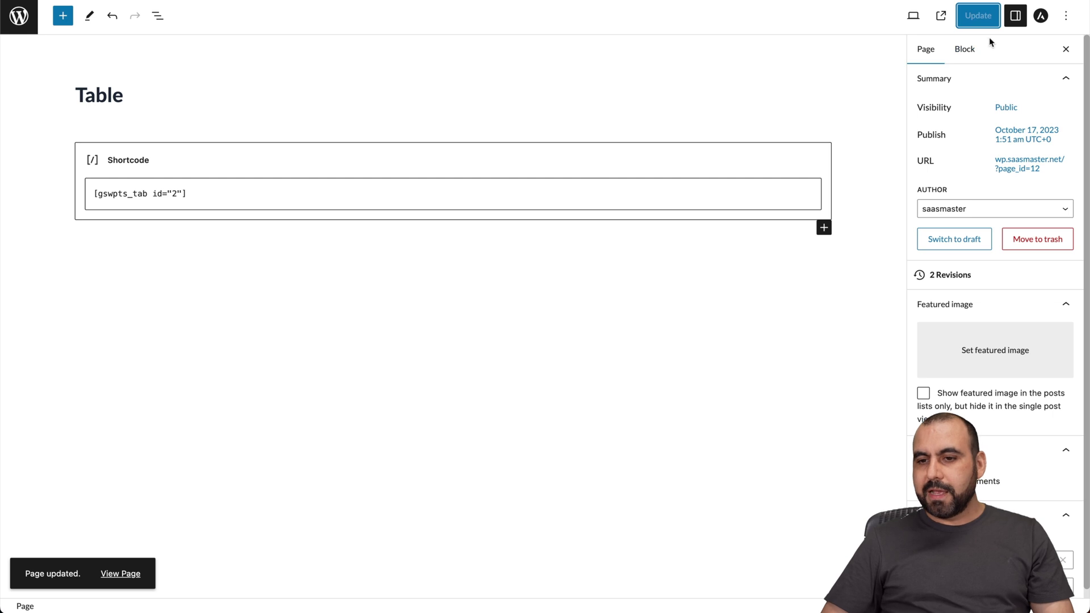
# - View the live Table page and switch between the VS and Cloudways tabs
pyautogui.click(940, 16)
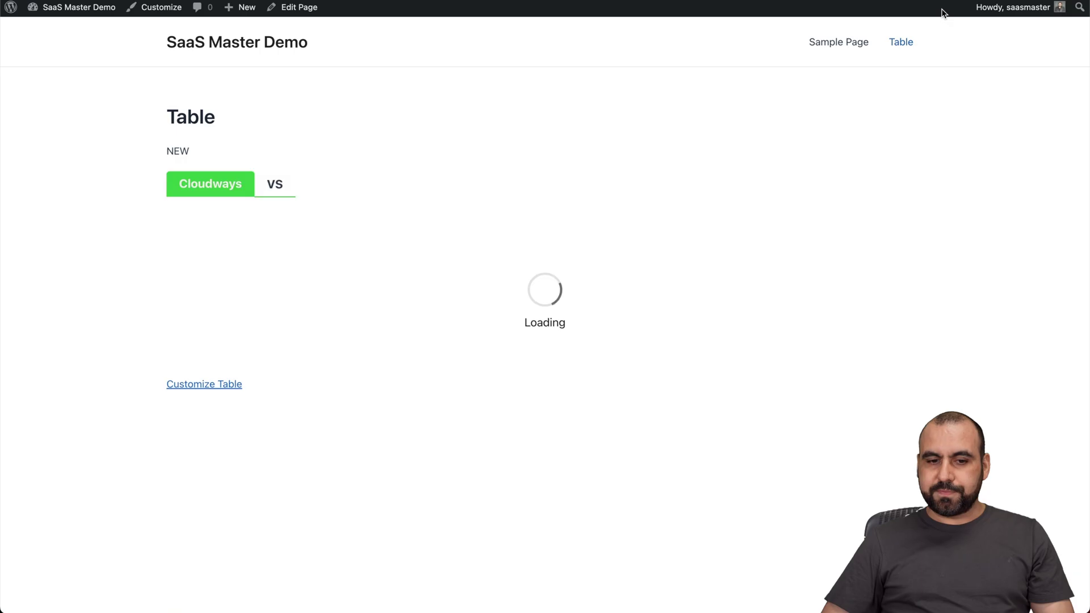
pyautogui.scroll(-3, 555, 309)
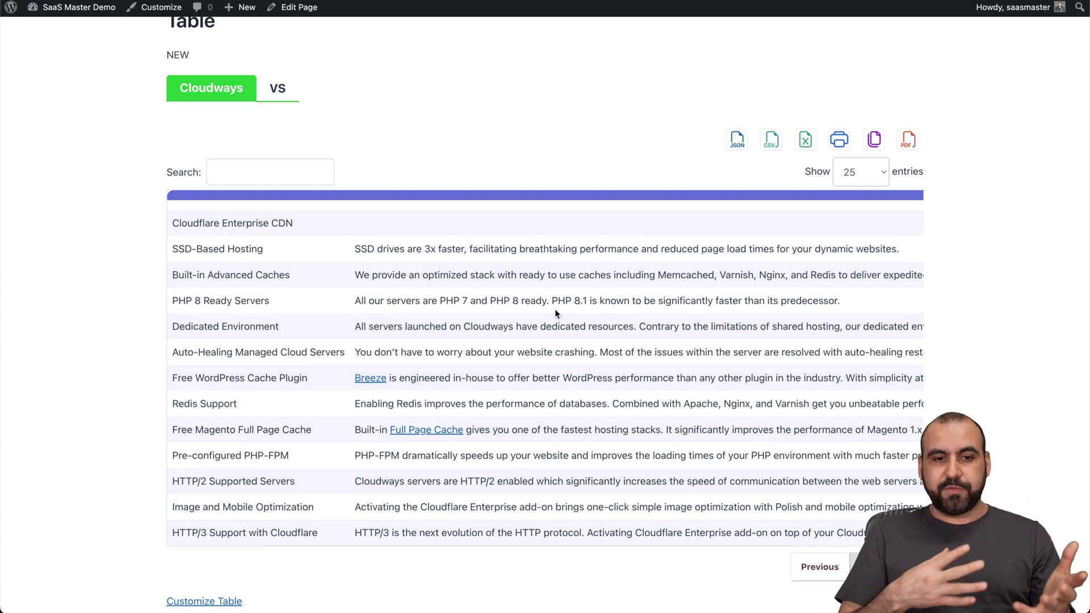
pyautogui.click(273, 92)
pyautogui.click(231, 93)
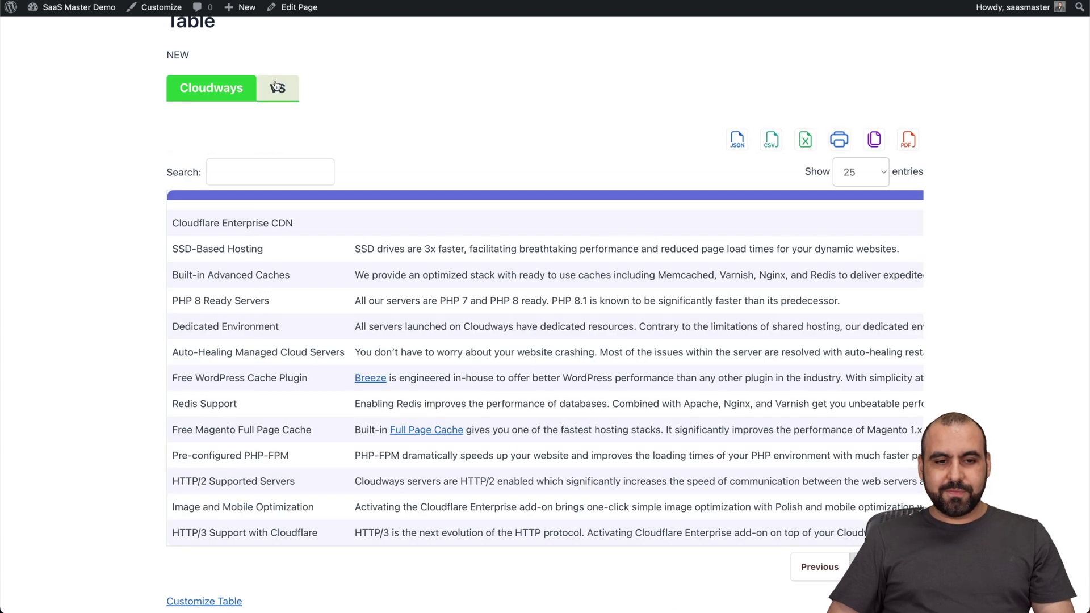
pyautogui.click(277, 90)
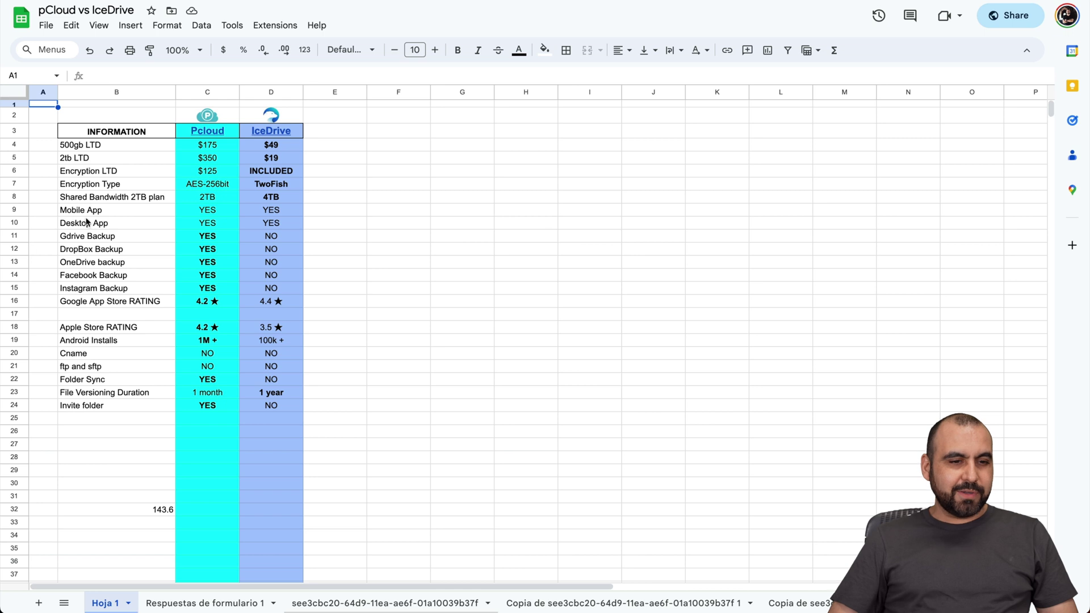
# - Compare cells B5:B6 in the Google Sheet, then switch back to the Cloudways features table
pyautogui.moveTo(113, 158); pyautogui.dragTo(303, 423)
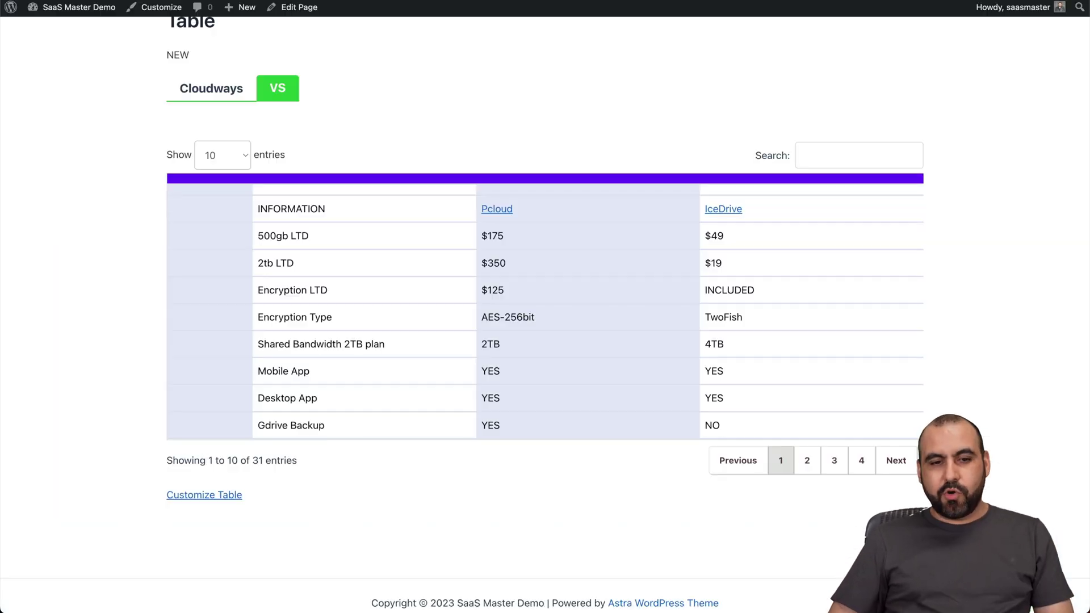
pyautogui.scroll(2, 553, 512)
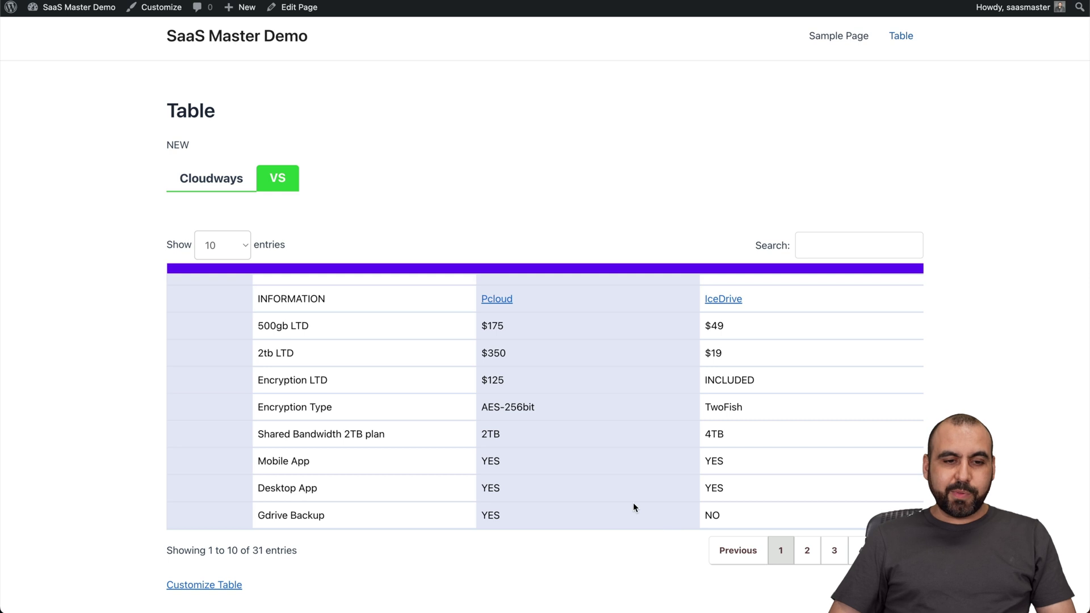
pyautogui.click(212, 181)
pyautogui.click(277, 178)
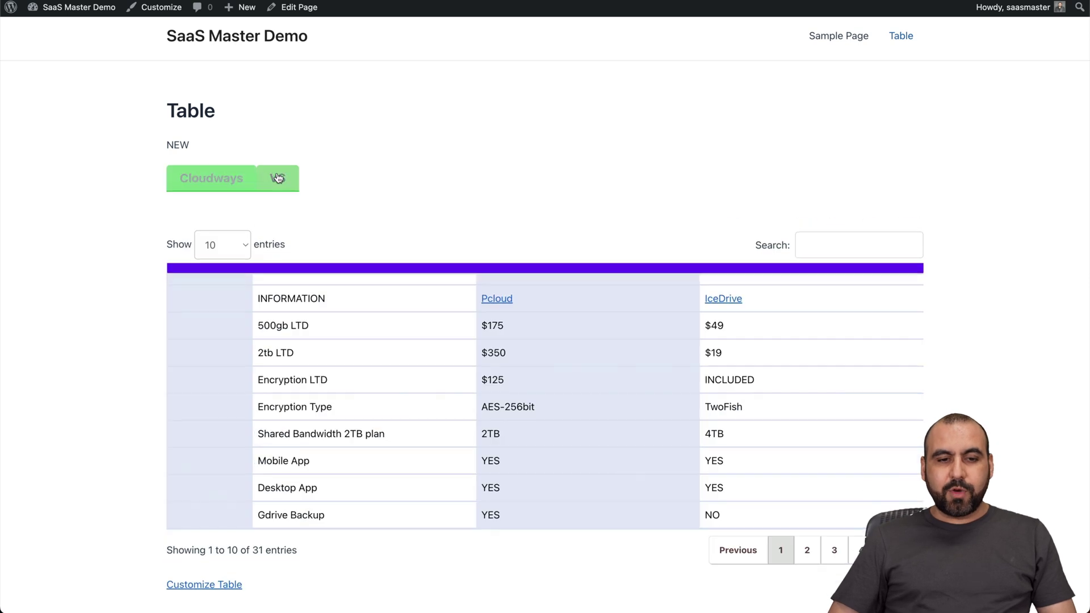
pyautogui.click(240, 182)
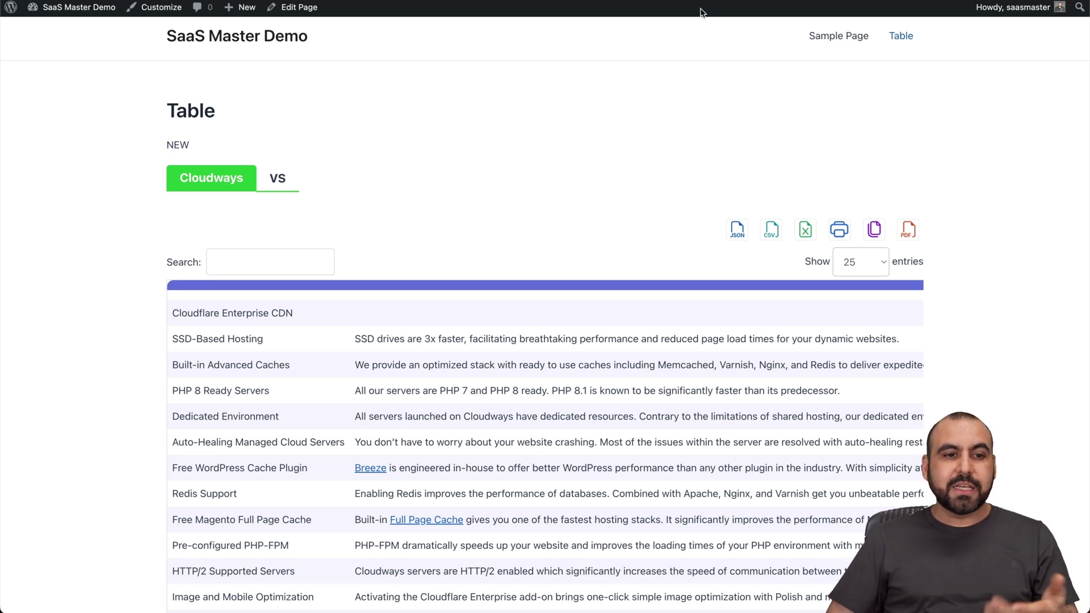
# - Return to the admin Dashboard and open the Sheets To Table plugin dashboard
pyautogui.click(79, 7)
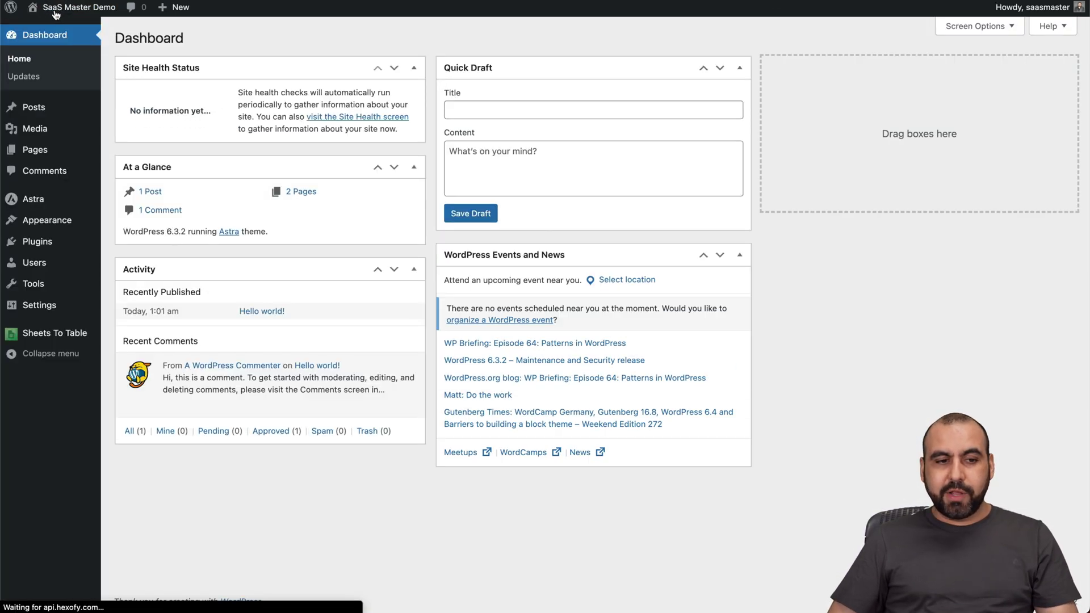
pyautogui.click(59, 338)
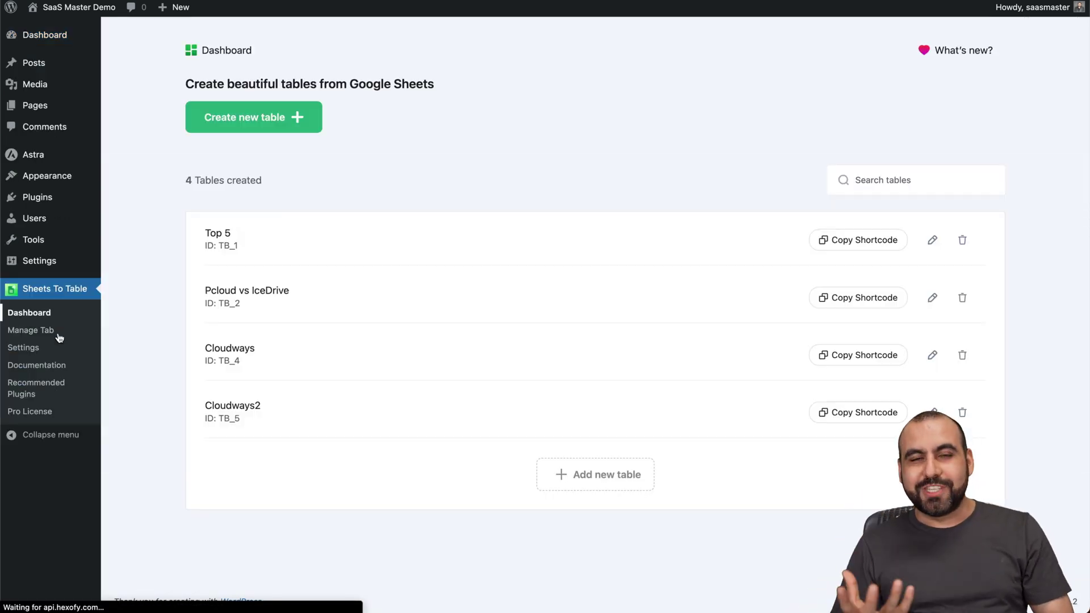